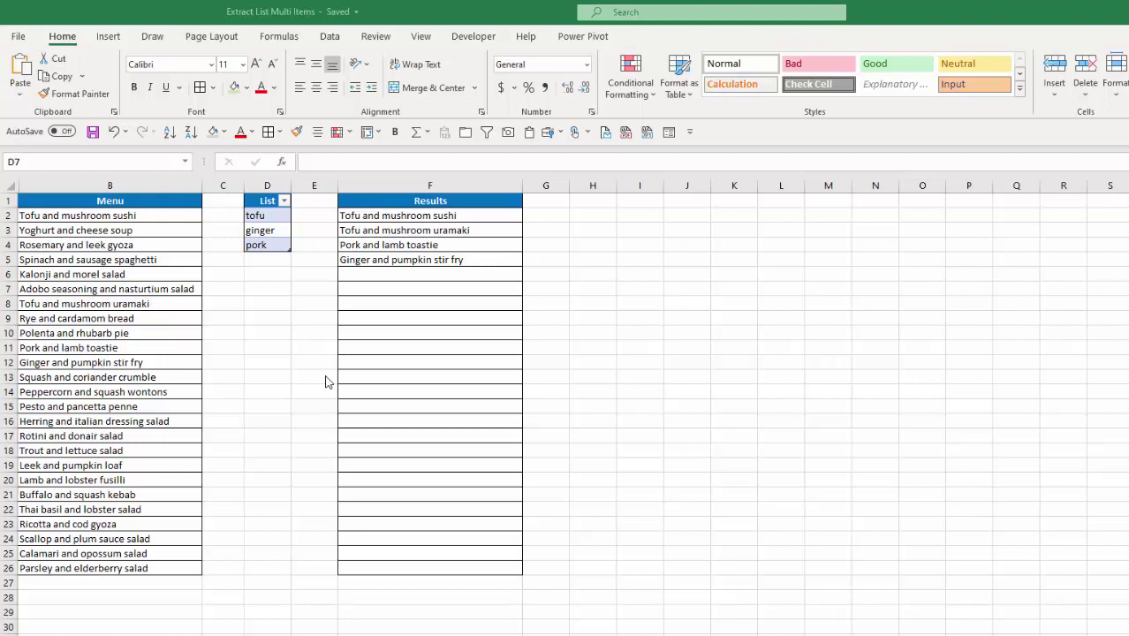
Replace the ginger entry in the List table with salad
left_click(260, 231)
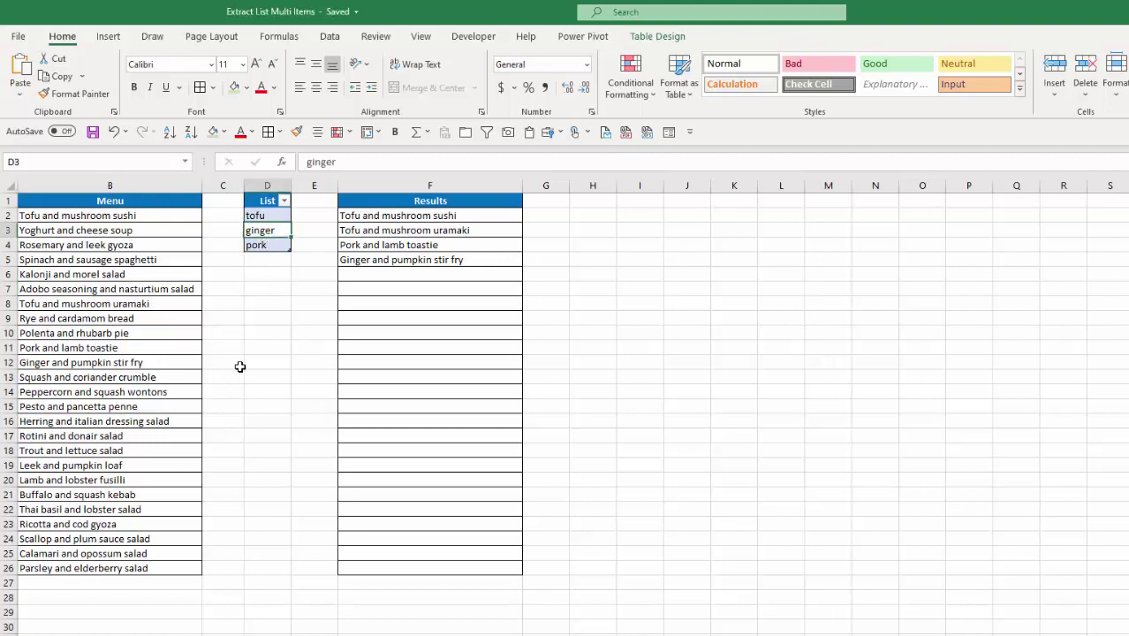
type("salad")
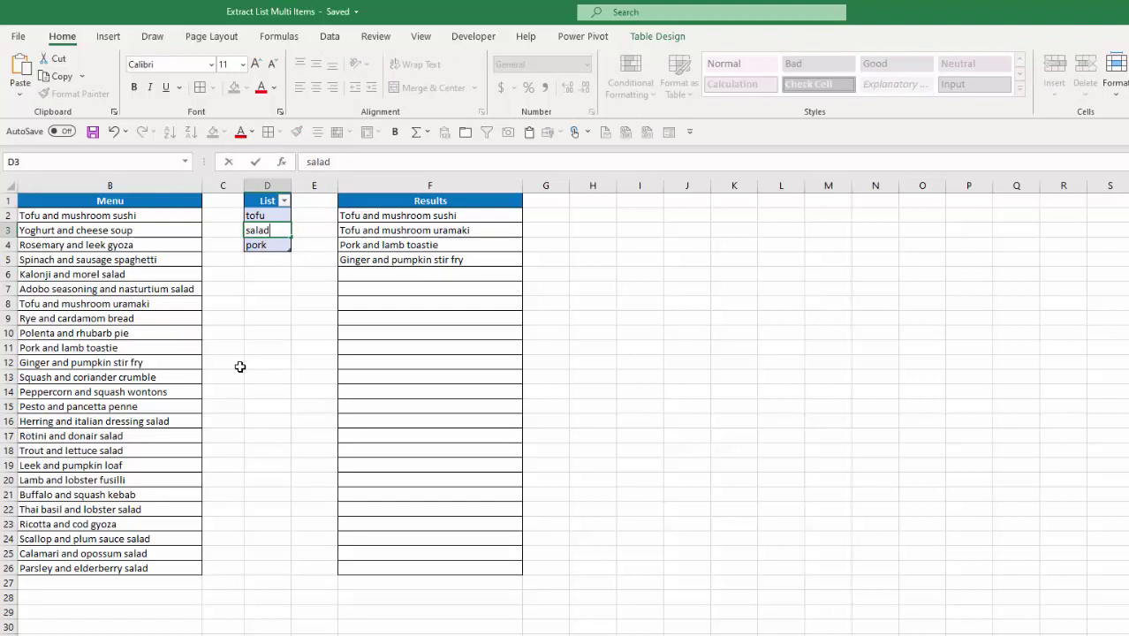
key("Return")
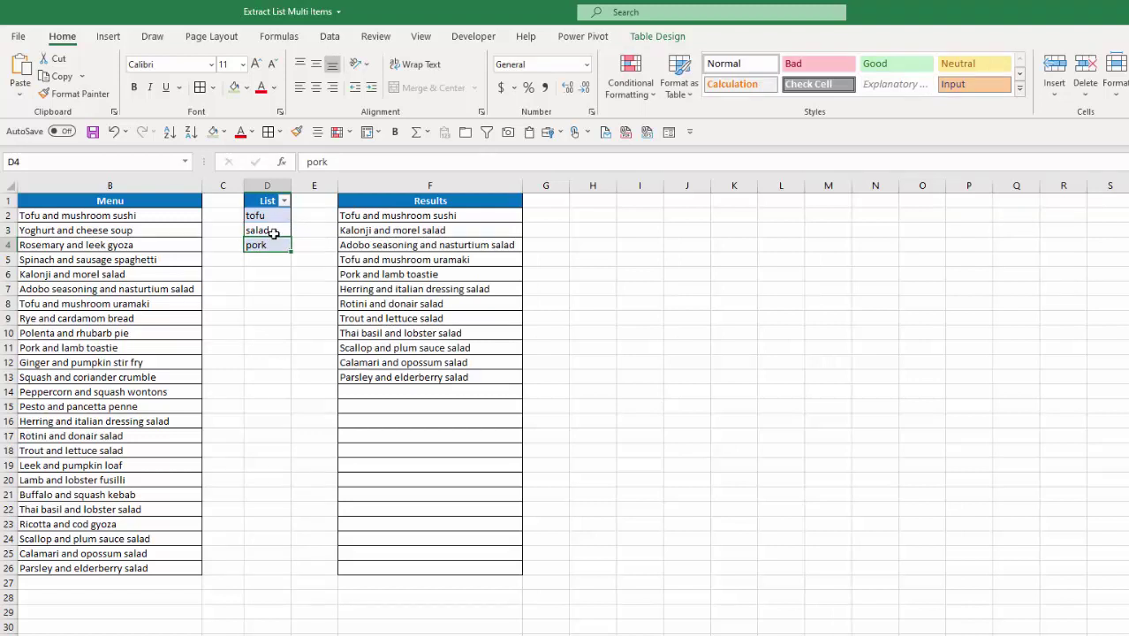
left_click(276, 279)
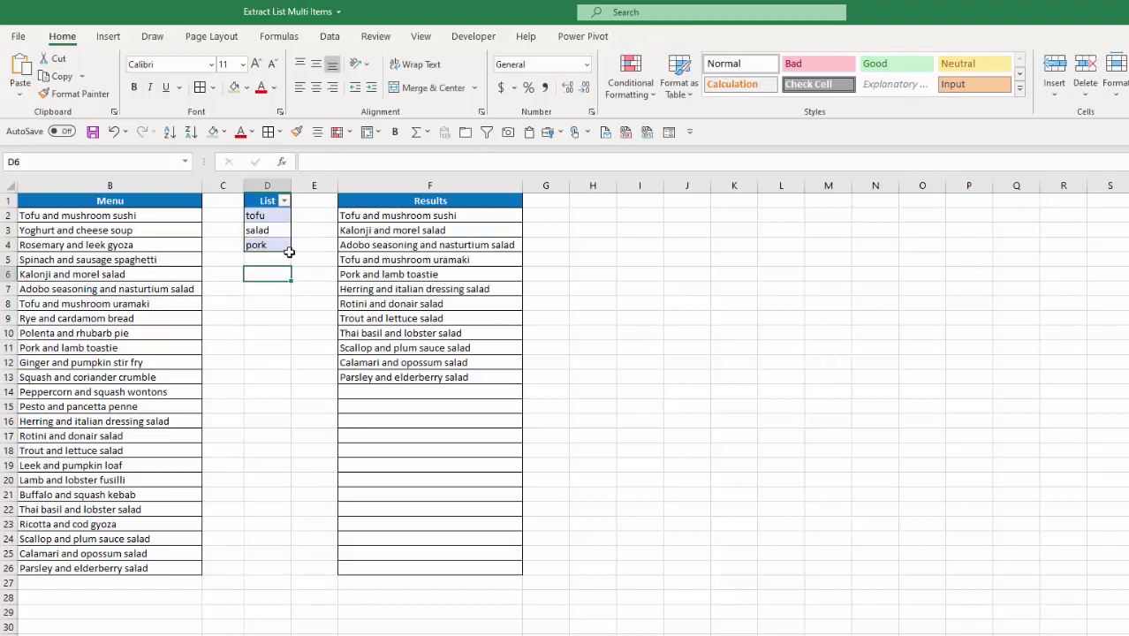
Extend the List table by one row to D5 and enter Leek in the new row
left_click_drag(288, 249, 286, 264)
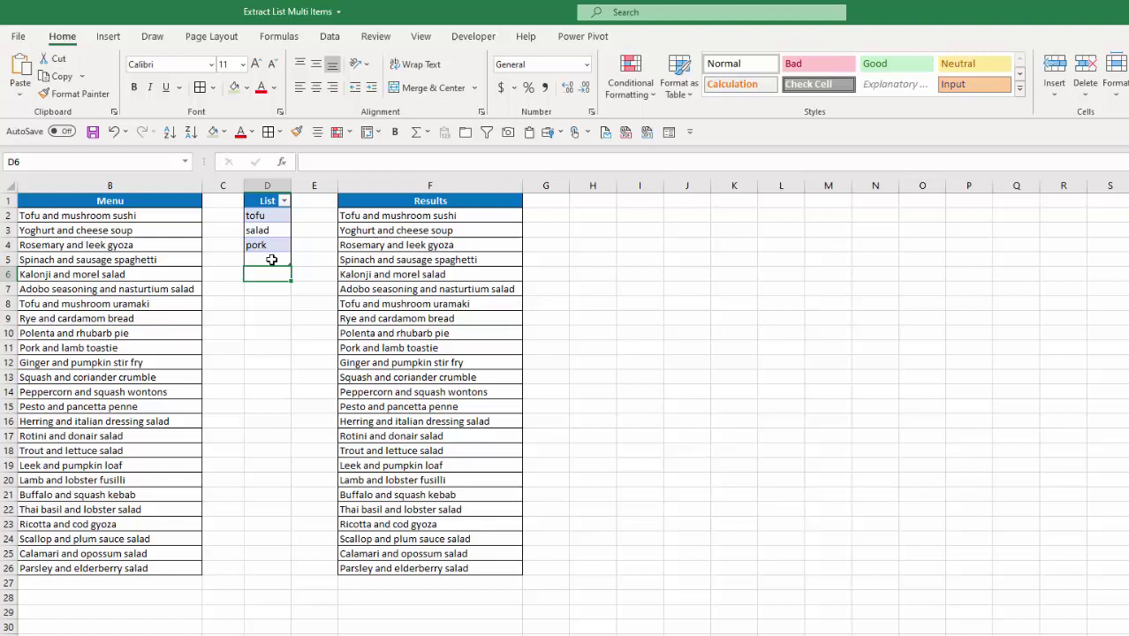
left_click(258, 315)
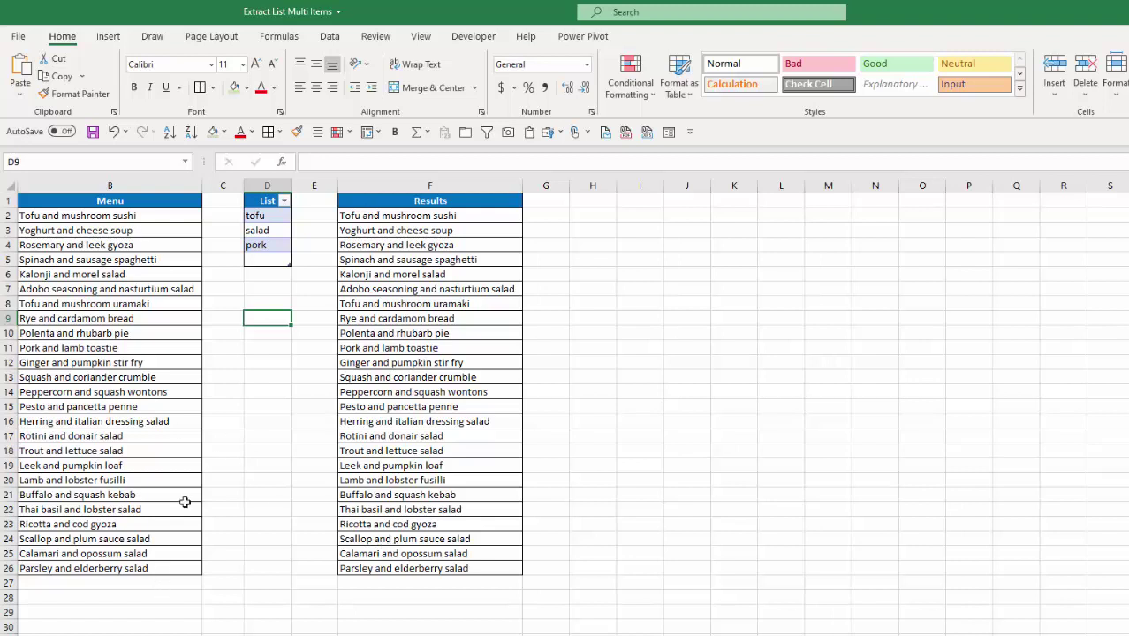
left_click(267, 261)
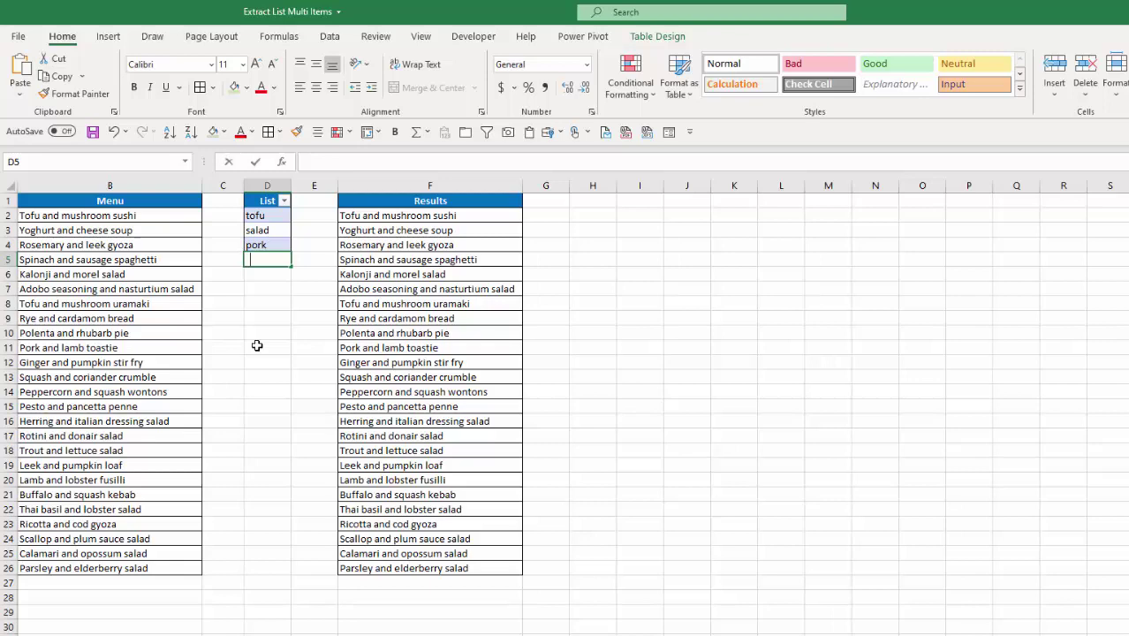
type("Leek")
key("Return")
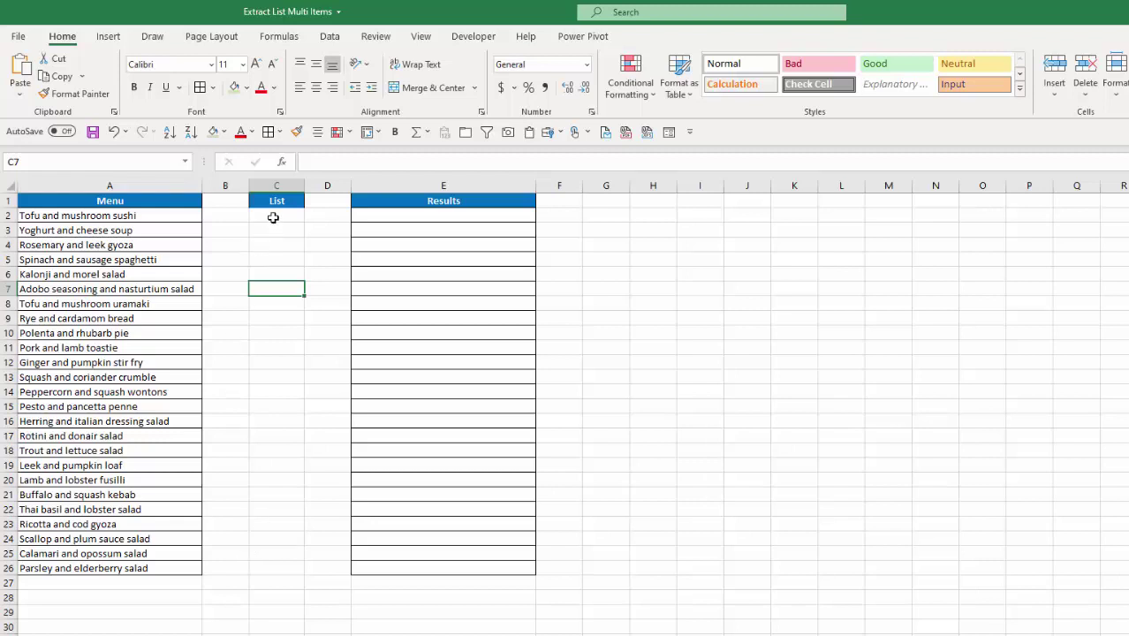
On the blank practice sheet, enter pork, salad and tofu in C2:C4 under the List header
left_click(272, 216)
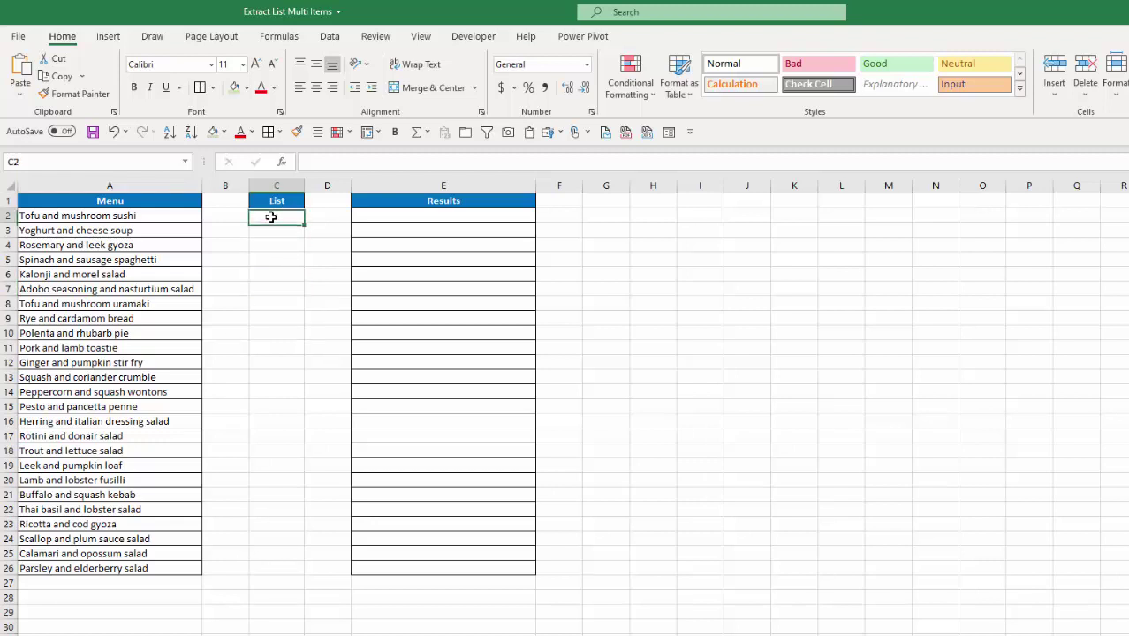
type("pork")
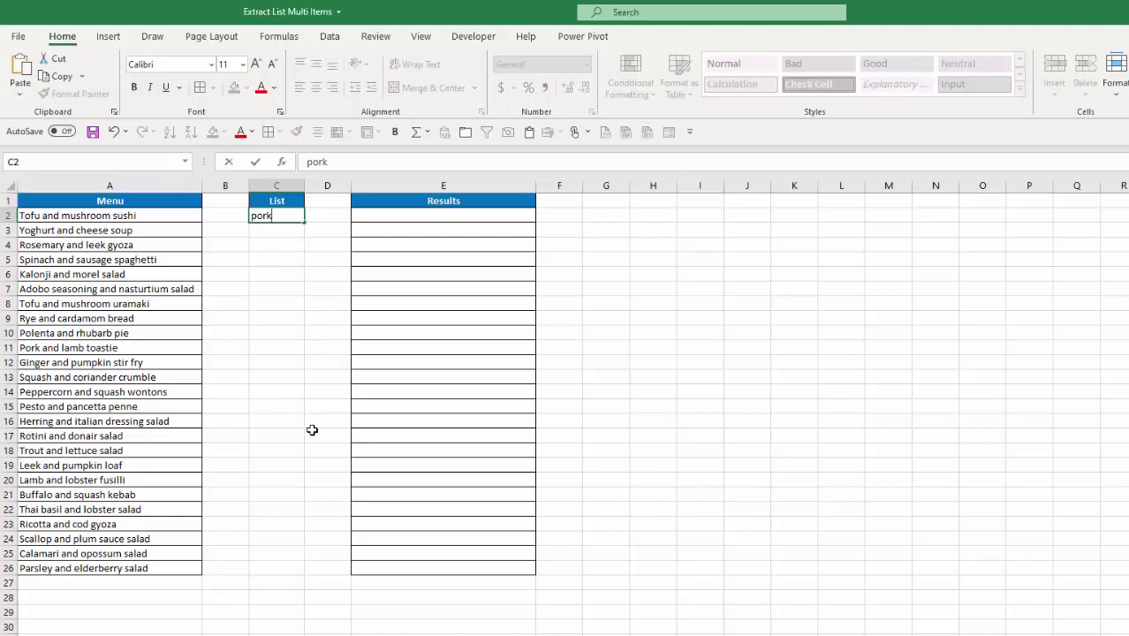
key("Return")
type("salad")
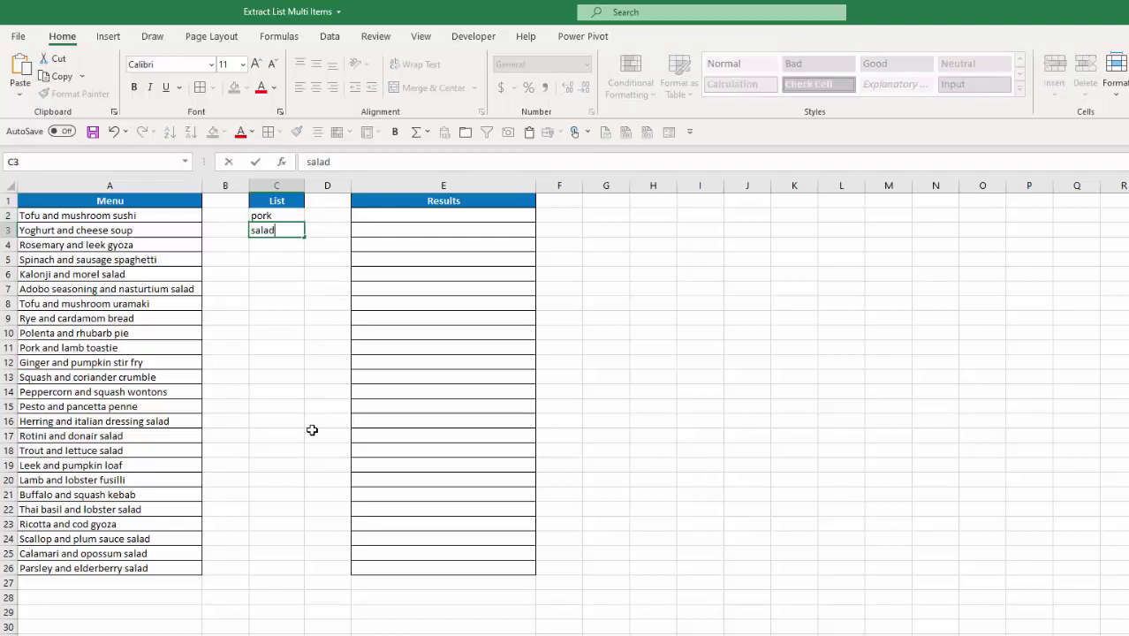
key("Return")
type("tofu")
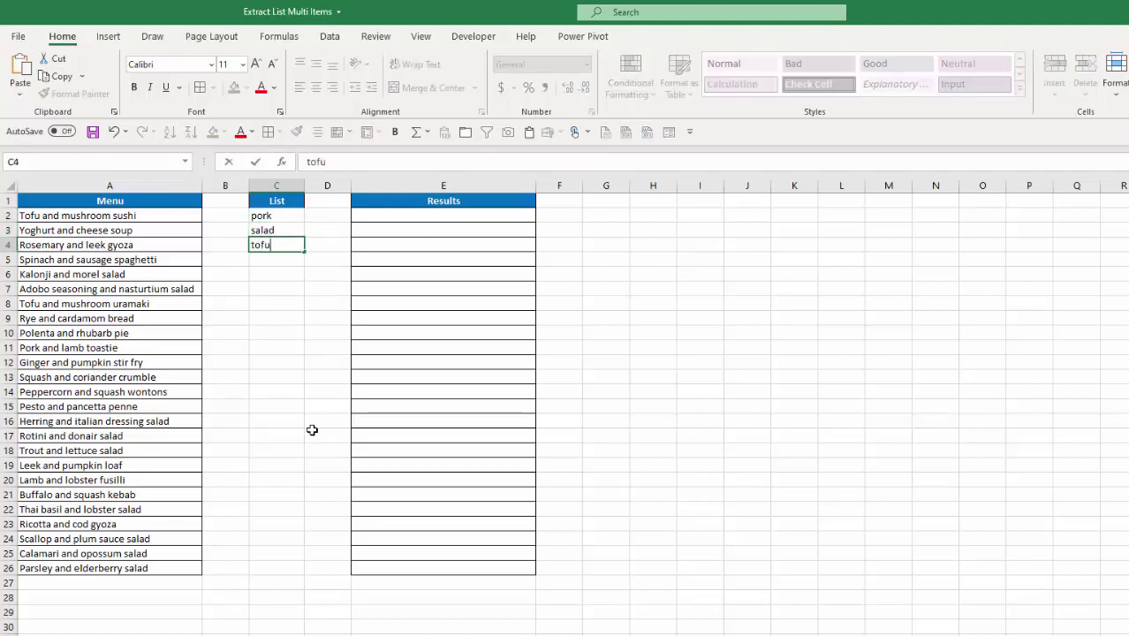
key("Return")
type("'")
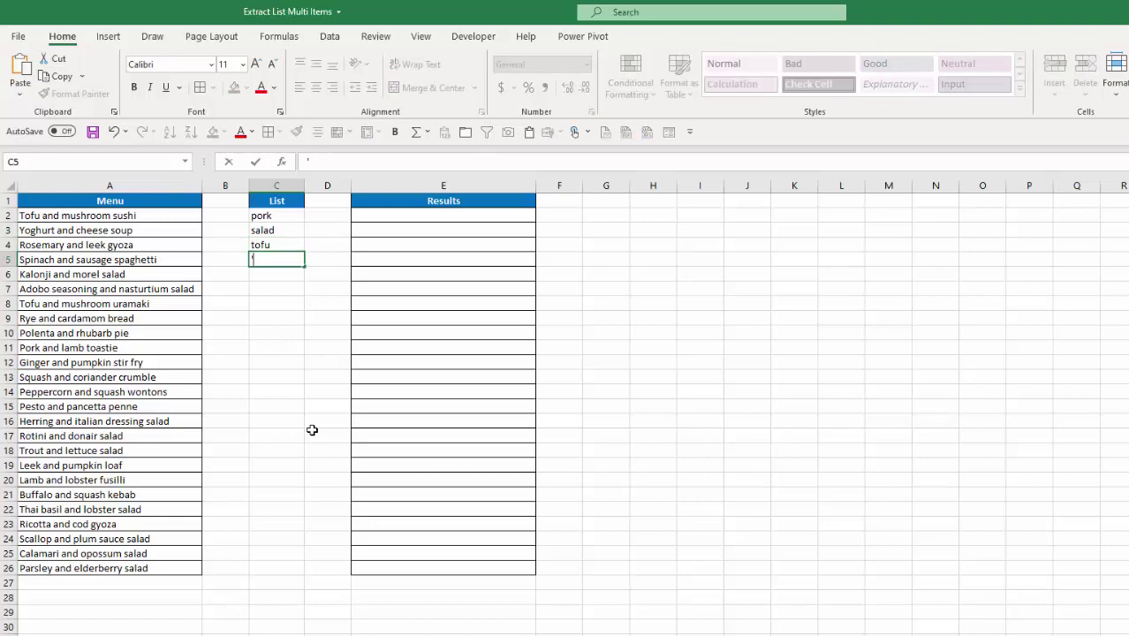
key("Escape")
key("Up")
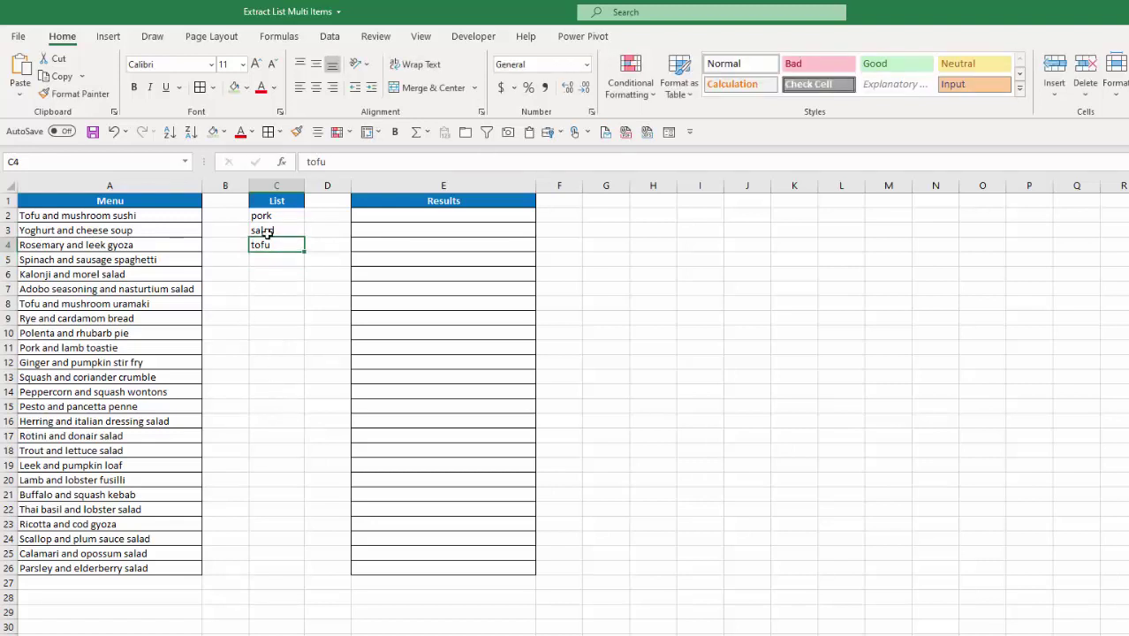
Convert the list in C1:C4 to a table with headers and name the table Food
key("ctrl+t")
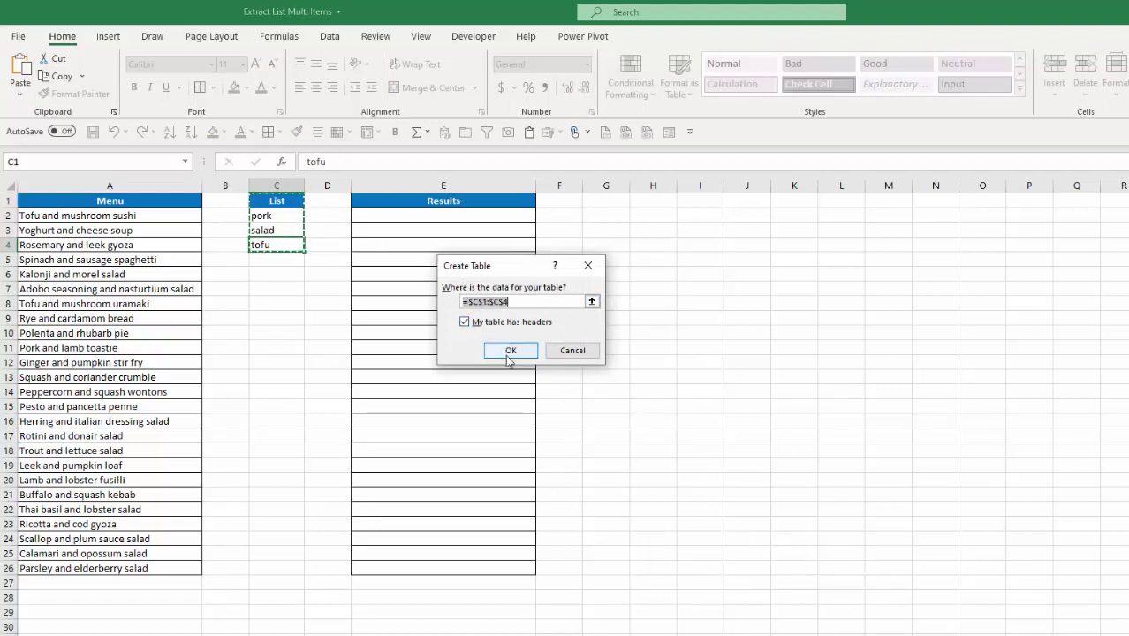
left_click(510, 352)
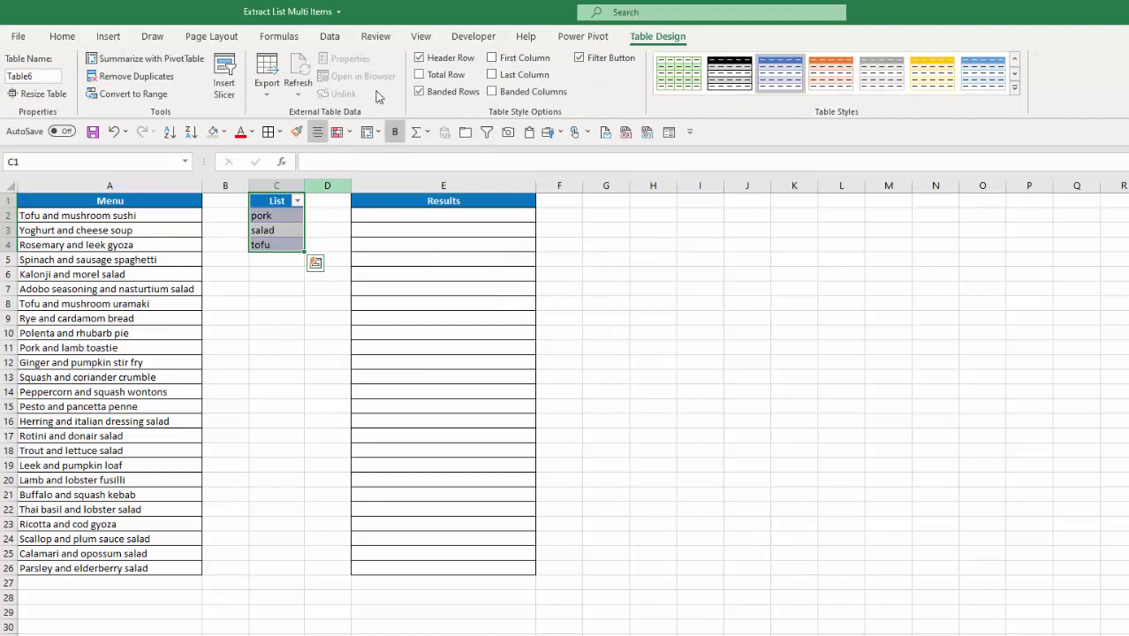
left_click(10, 76)
type("Food")
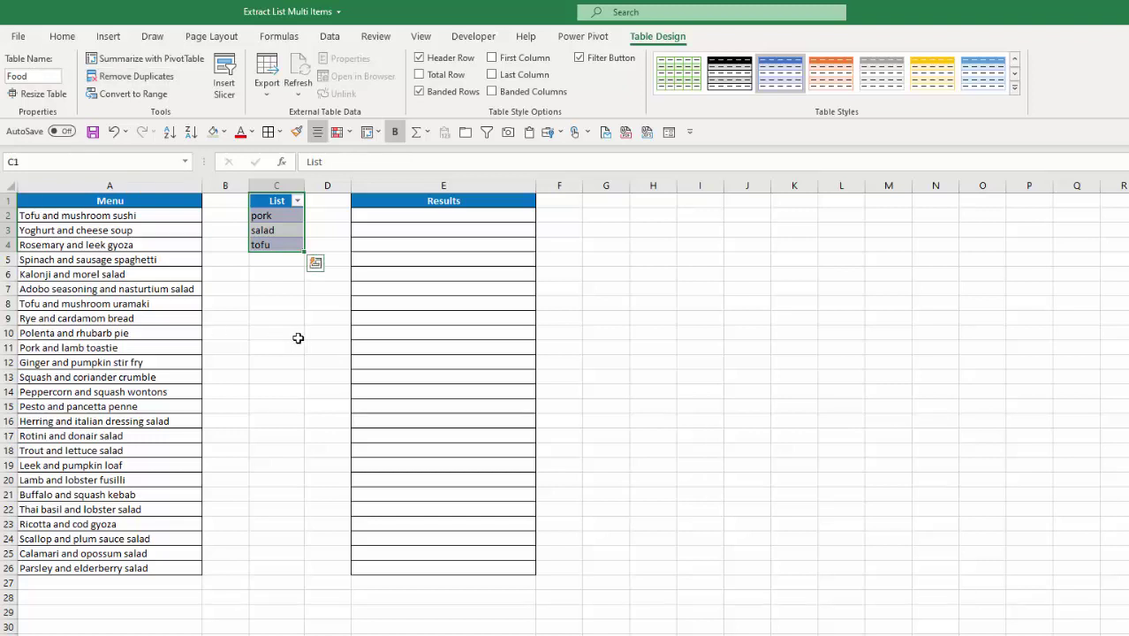
left_click(280, 317)
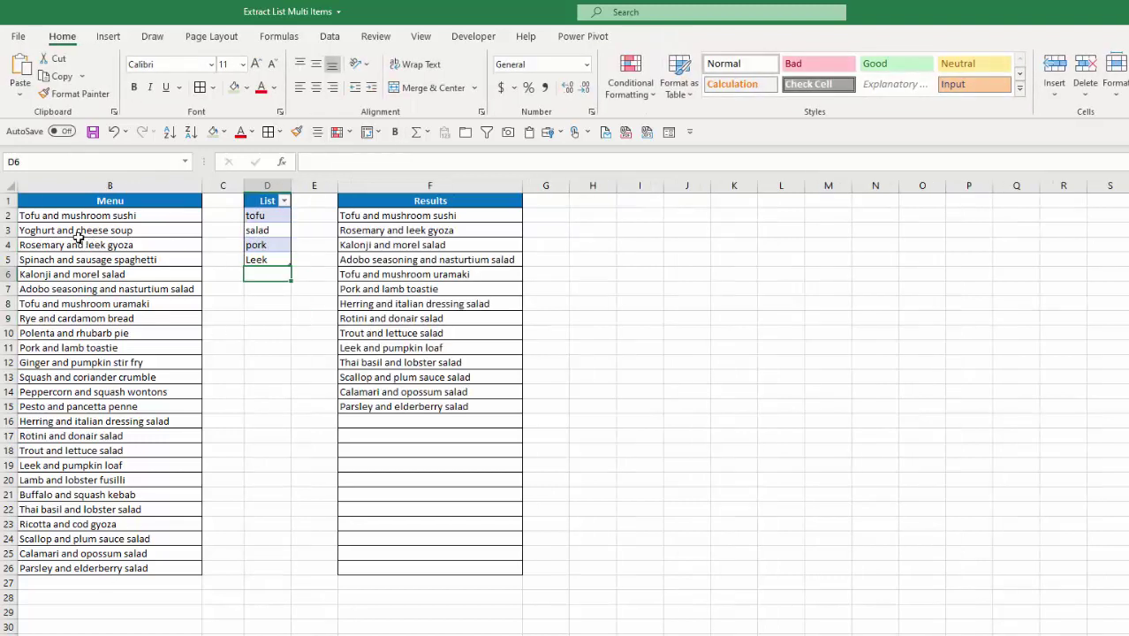
Expose the finished sheet's hidden column A, and insert a column before Menu on the practice sheet with the header Helper in A1
left_click_drag(16, 187, 41, 186)
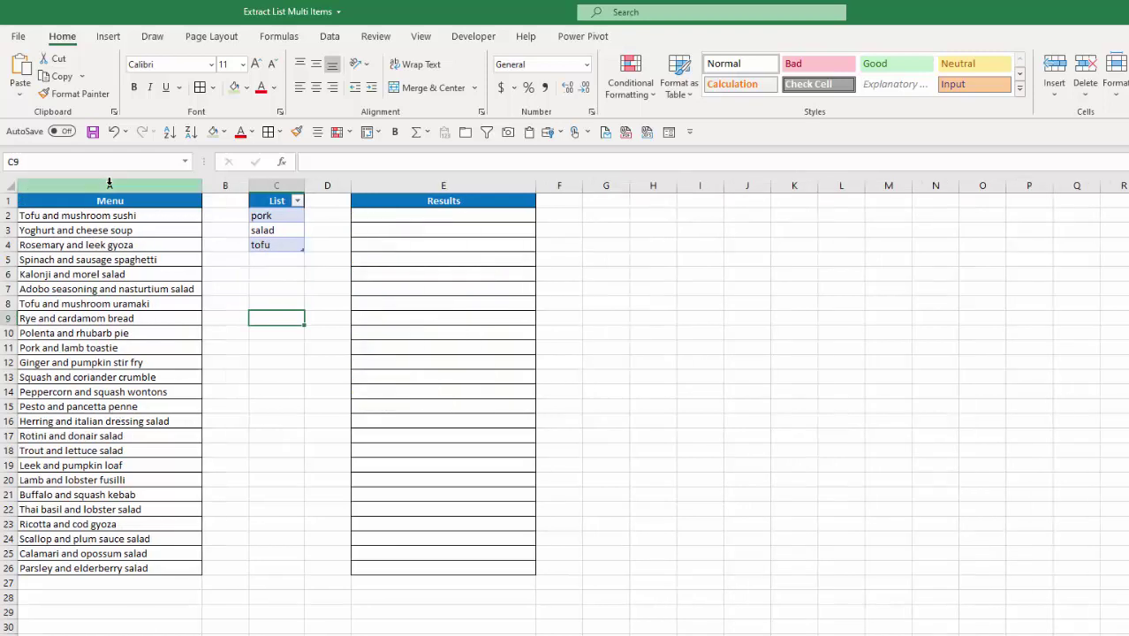
left_click(109, 184)
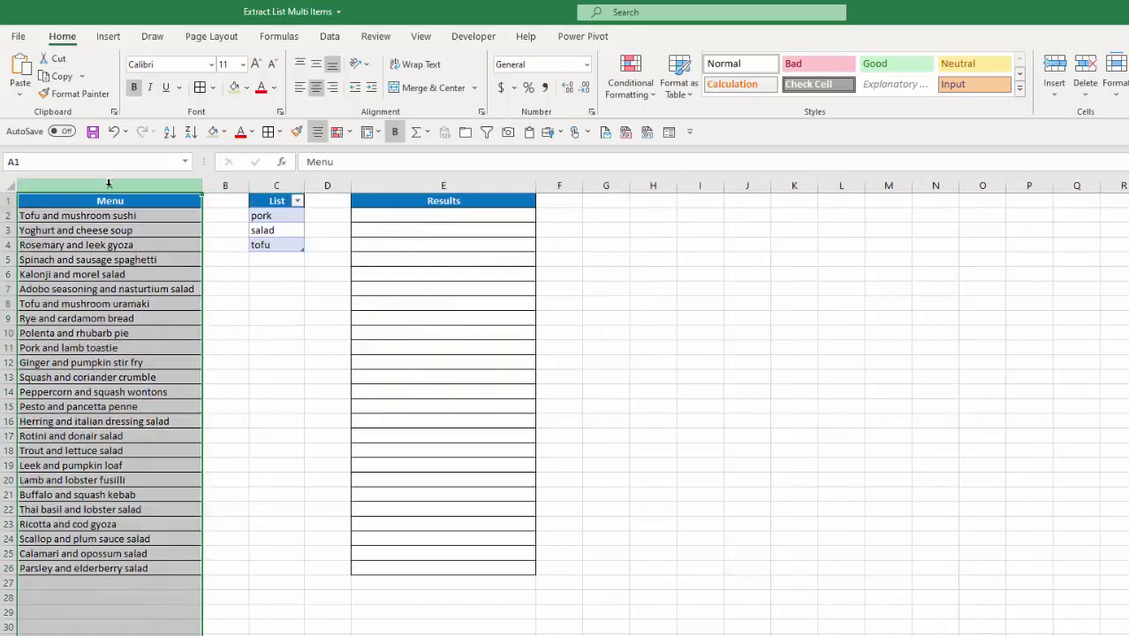
key("ctrl+shift+plus")
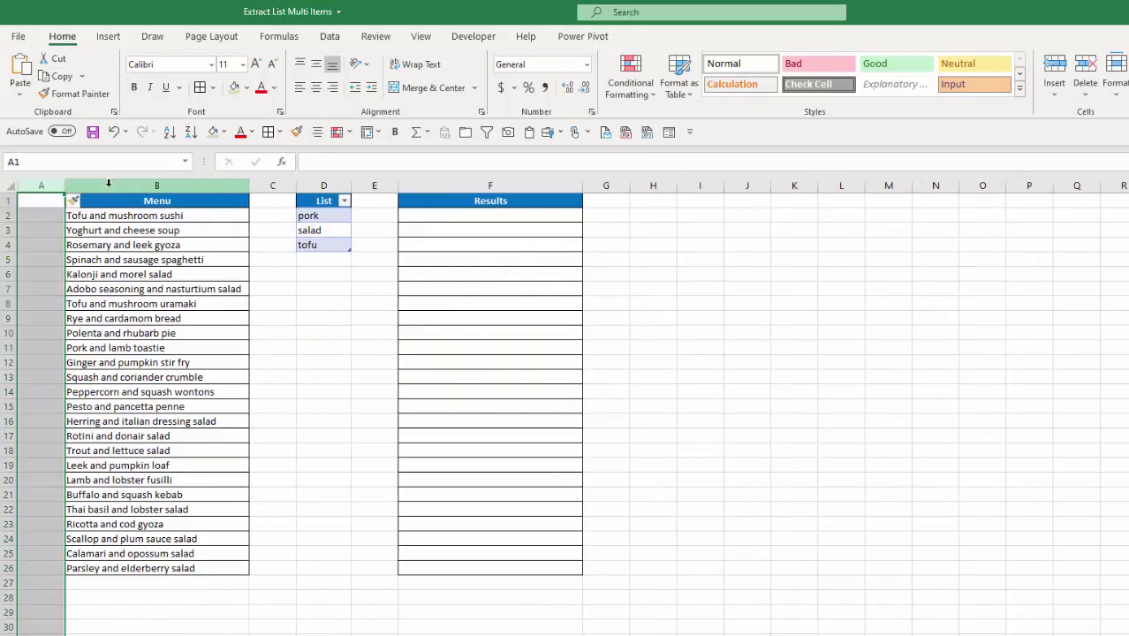
left_click(42, 201)
type("Helpe")
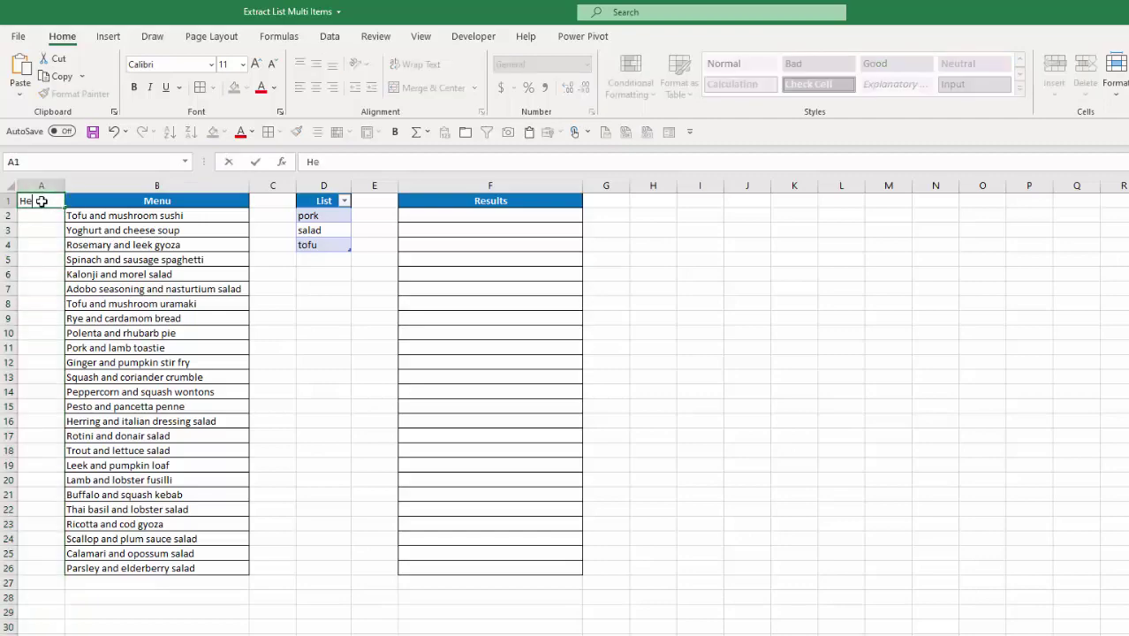
type("r")
key("Return")
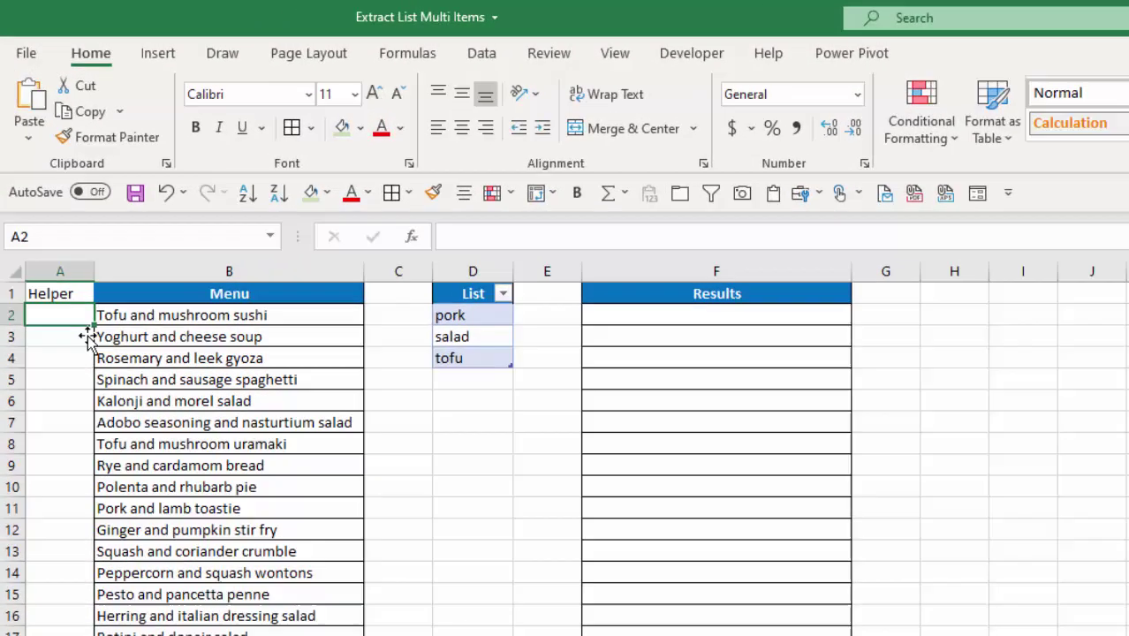
Enter the formula =SUM(--ISNUMBER(SEARCH(Food,B2))) in A2 to count the Food list items found in the first menu entry
type("=sum")
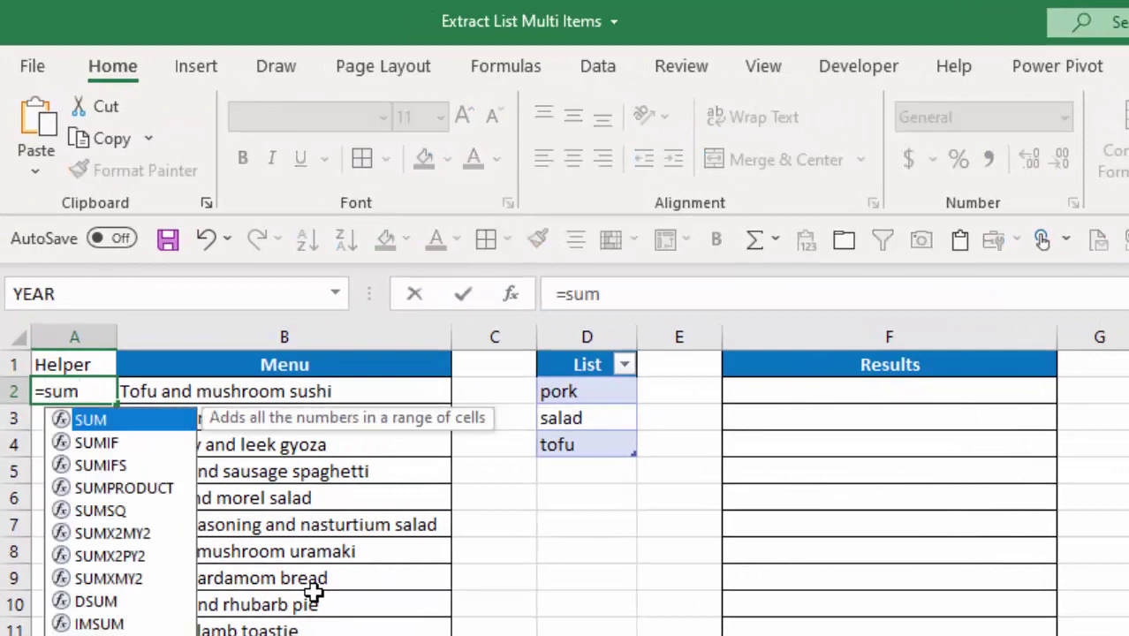
key("Tab")
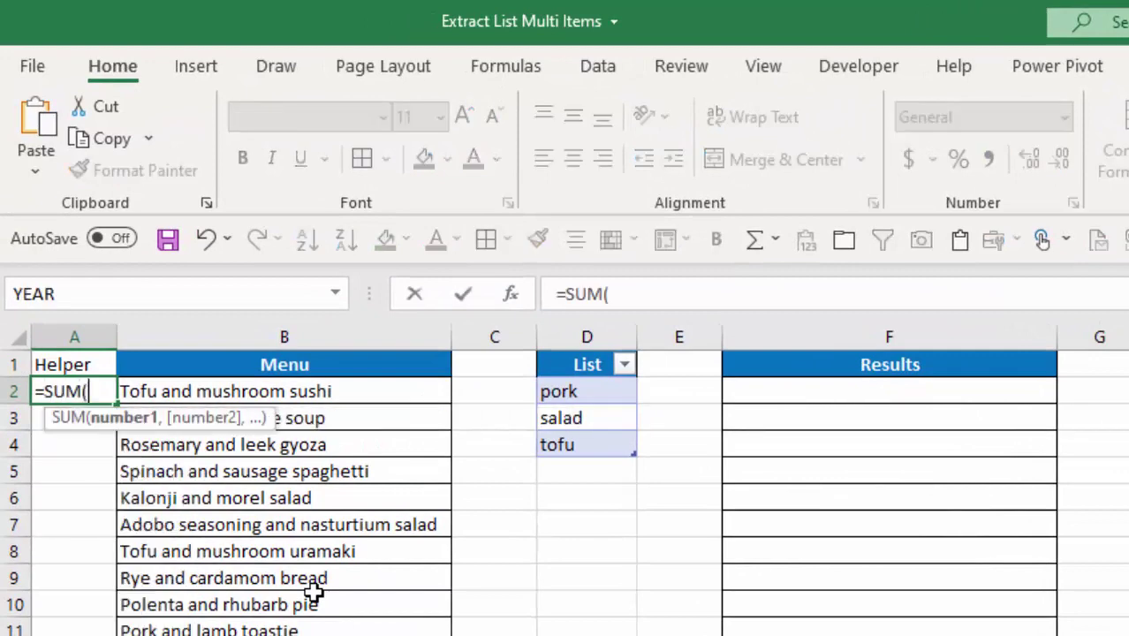
type("--isn")
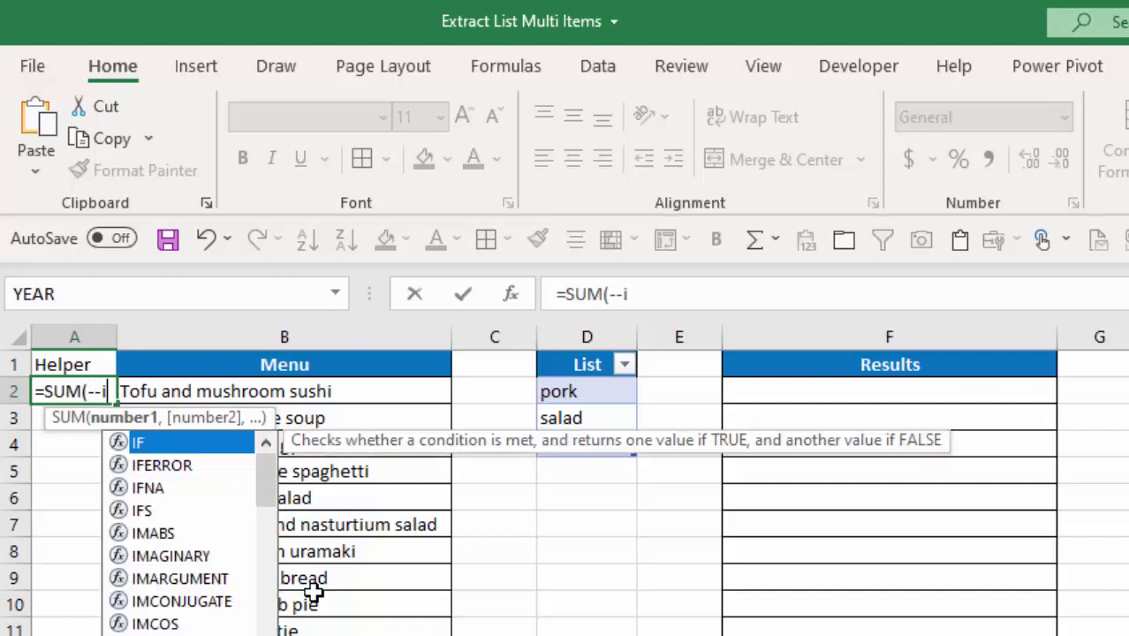
key("Down")
key("Down")
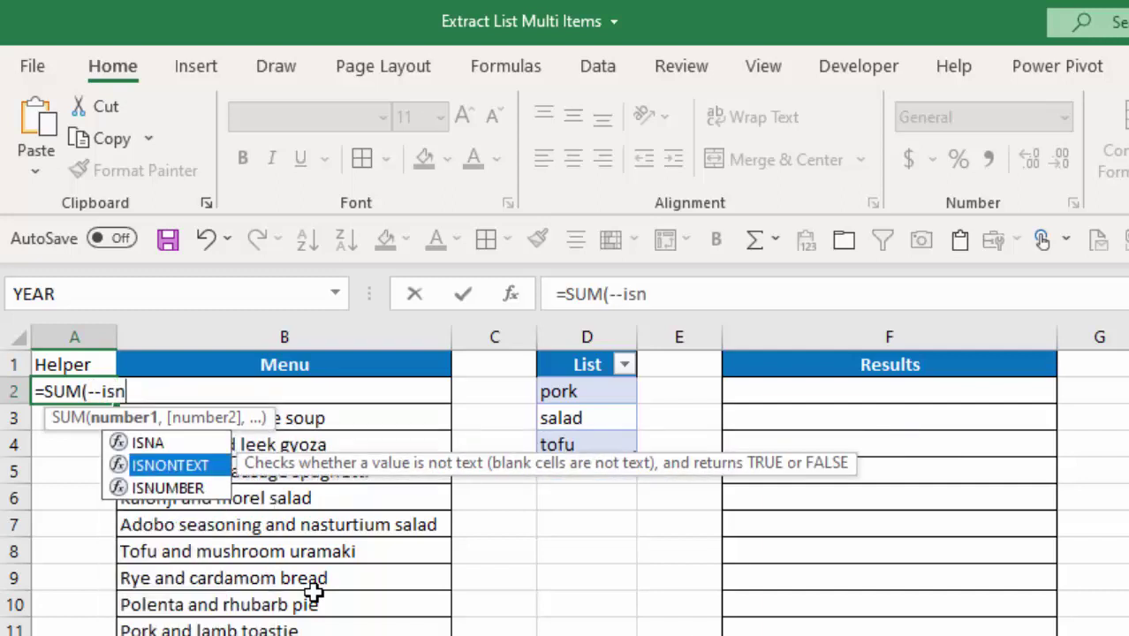
key("Tab")
type("search")
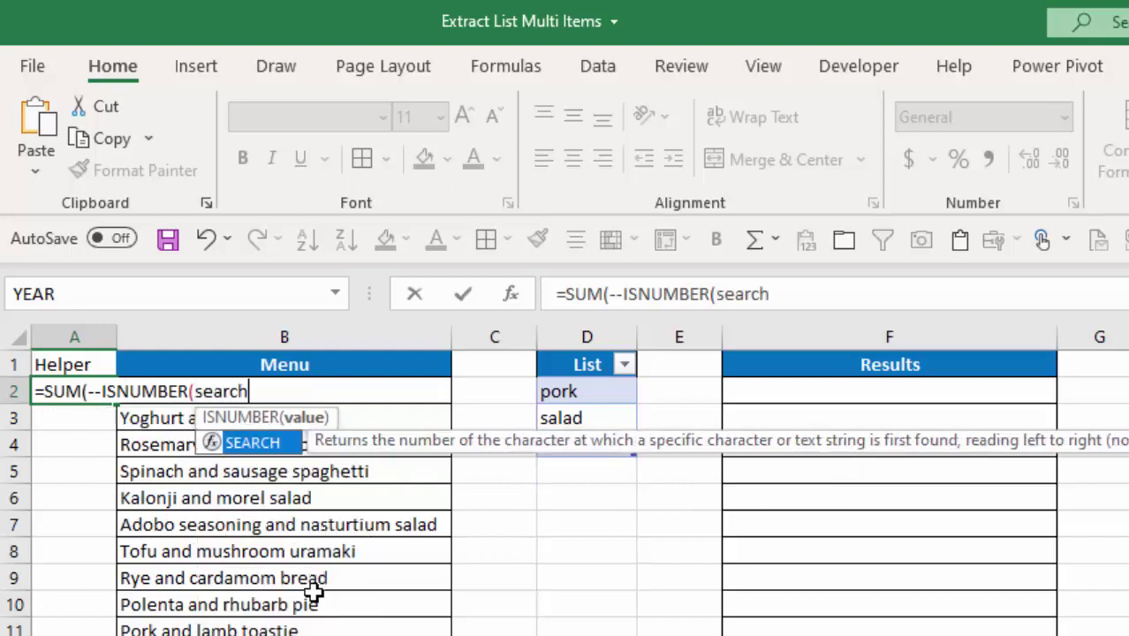
key("Tab")
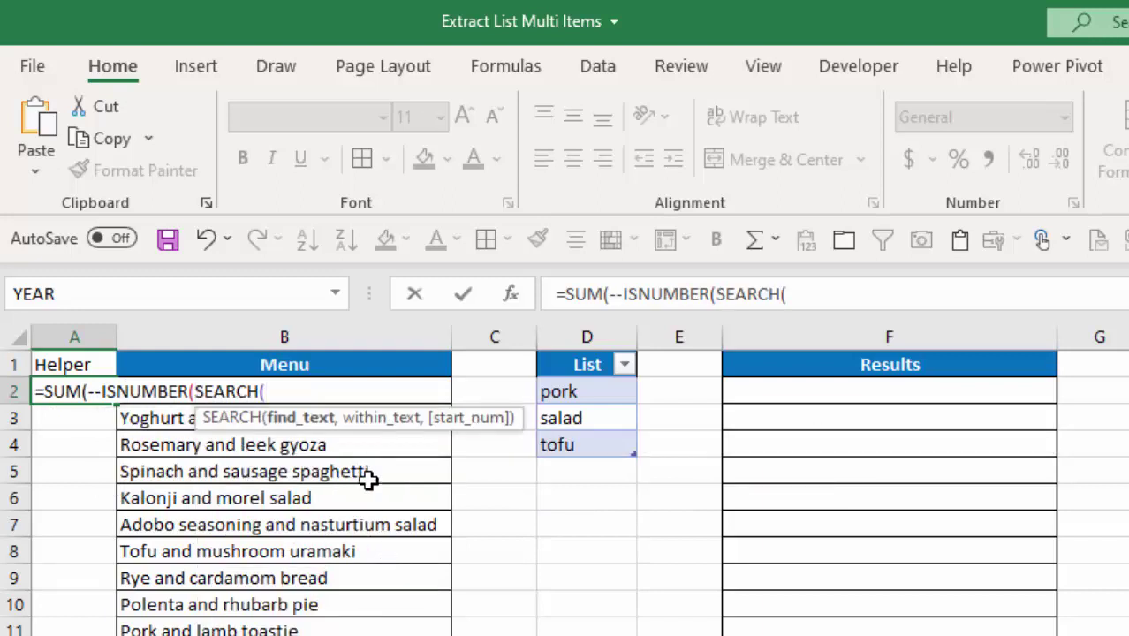
type("foo")
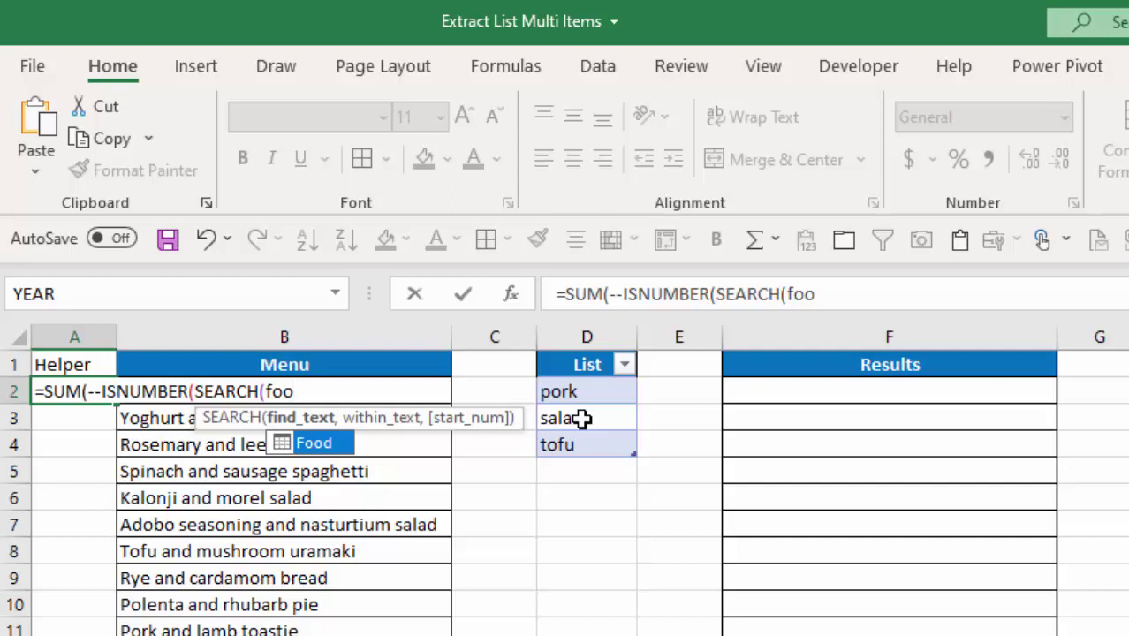
key("Tab")
type(",b2")
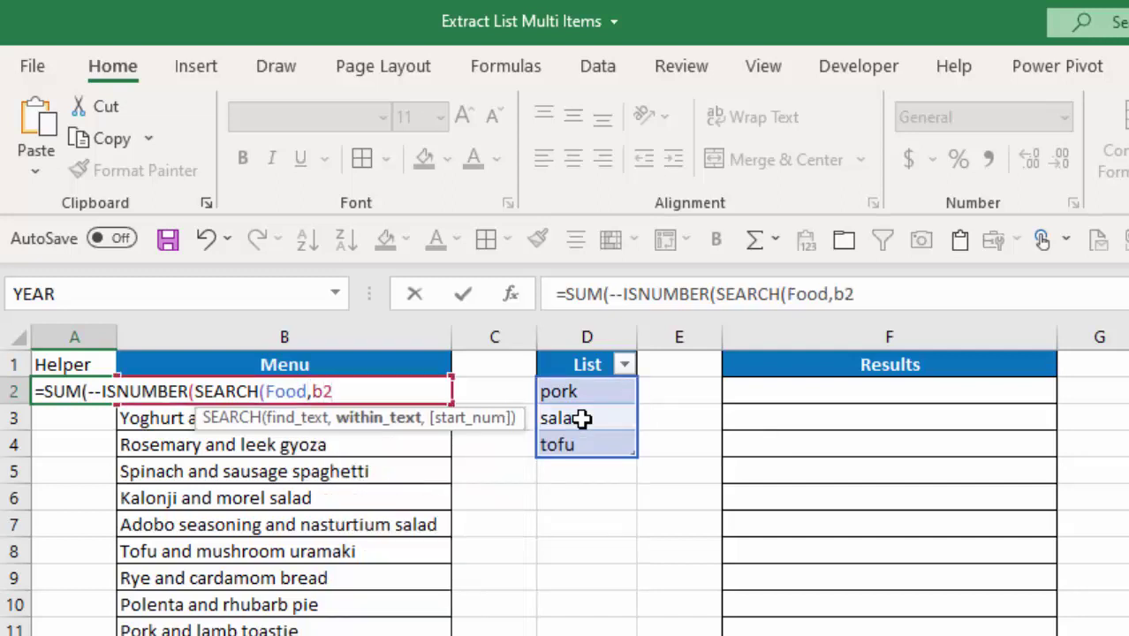
type(")")
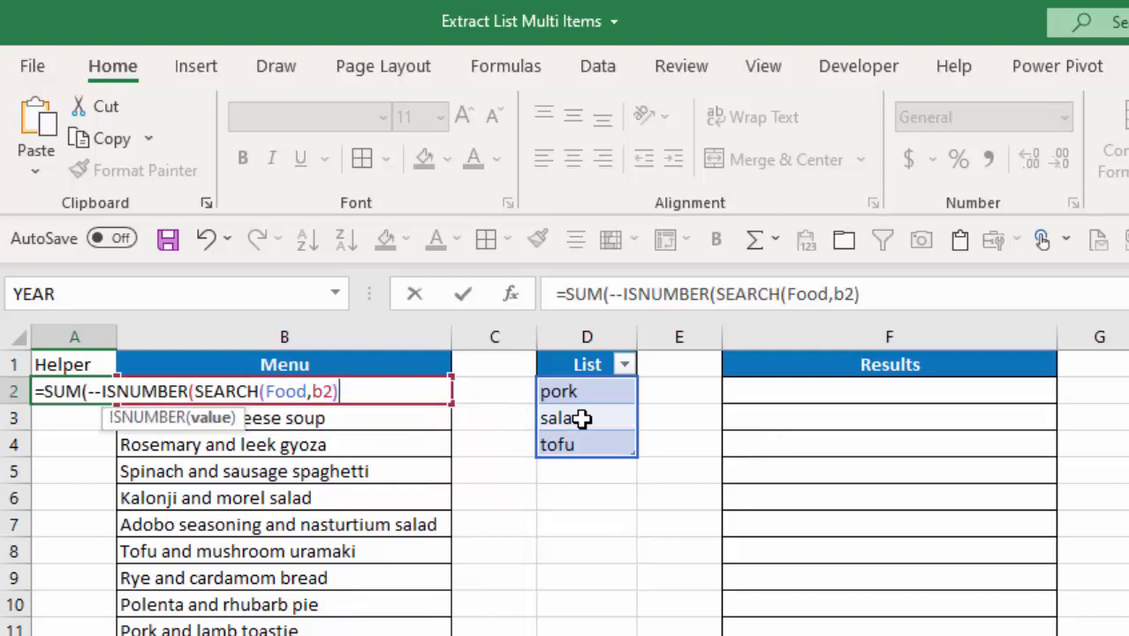
type(")")
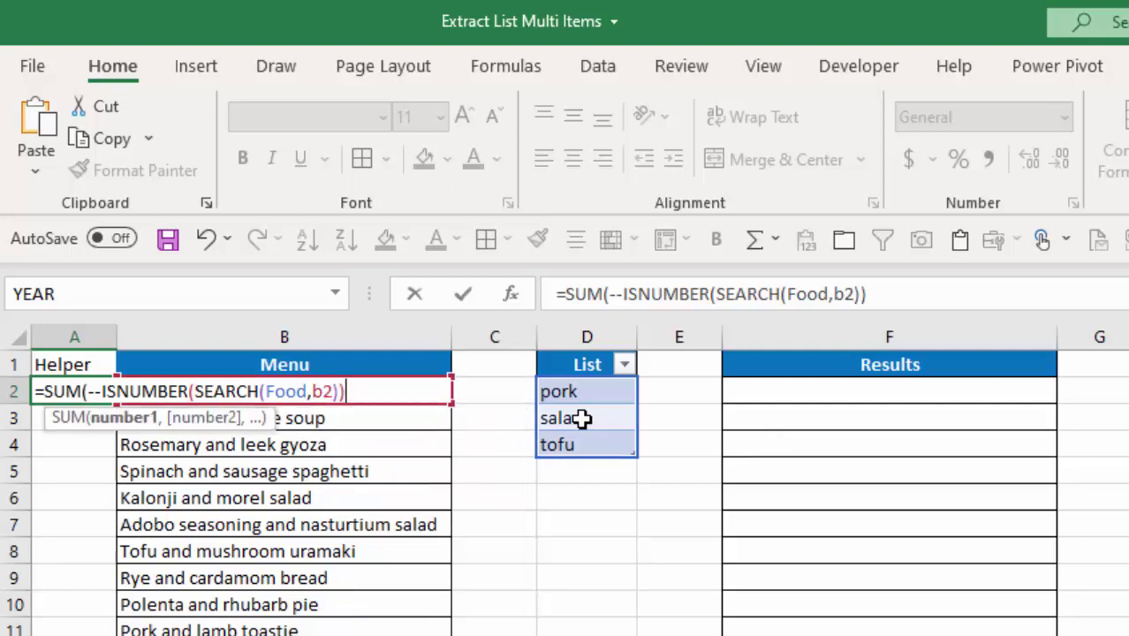
type(")")
key("Return")
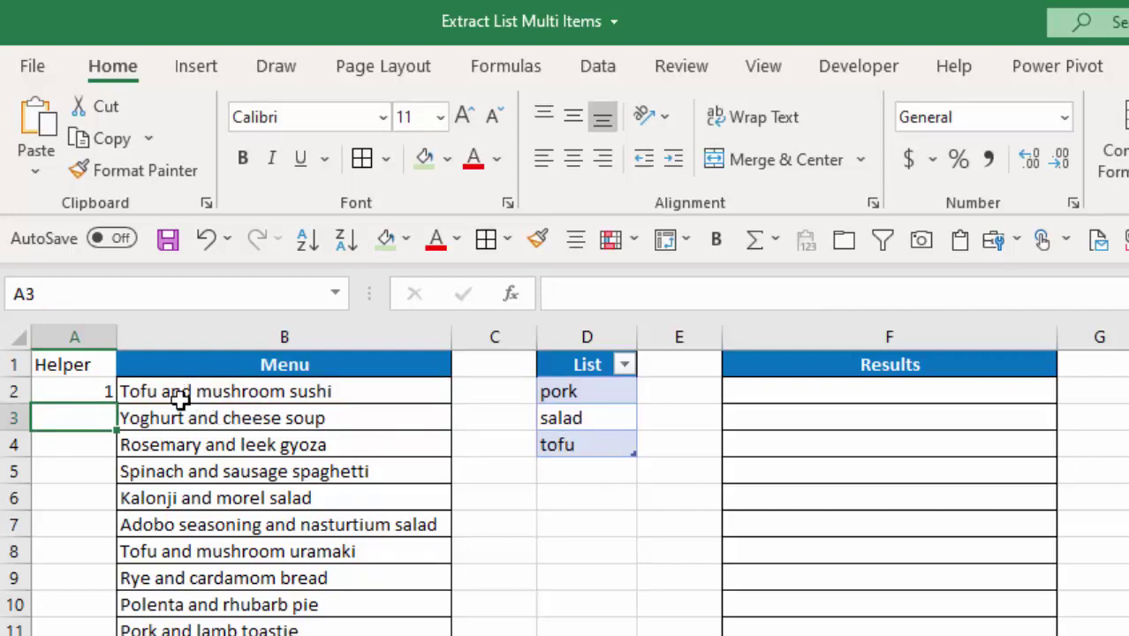
key("Up")
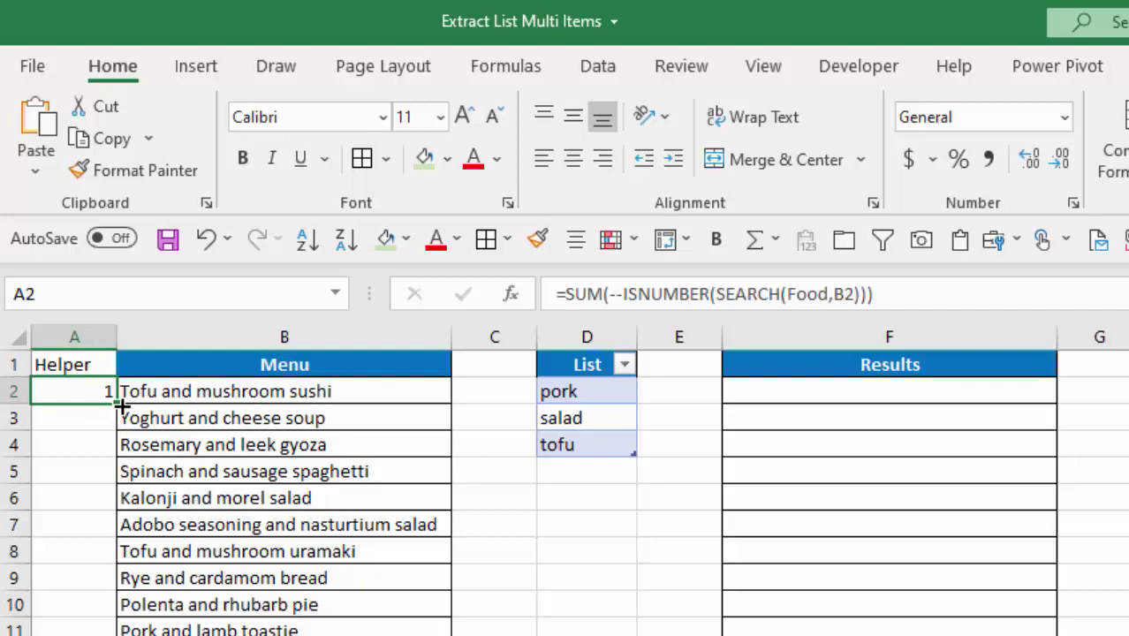
Fill the helper formula in A2 down column A alongside all the menu entries
left_click_drag(117, 403, 118, 632)
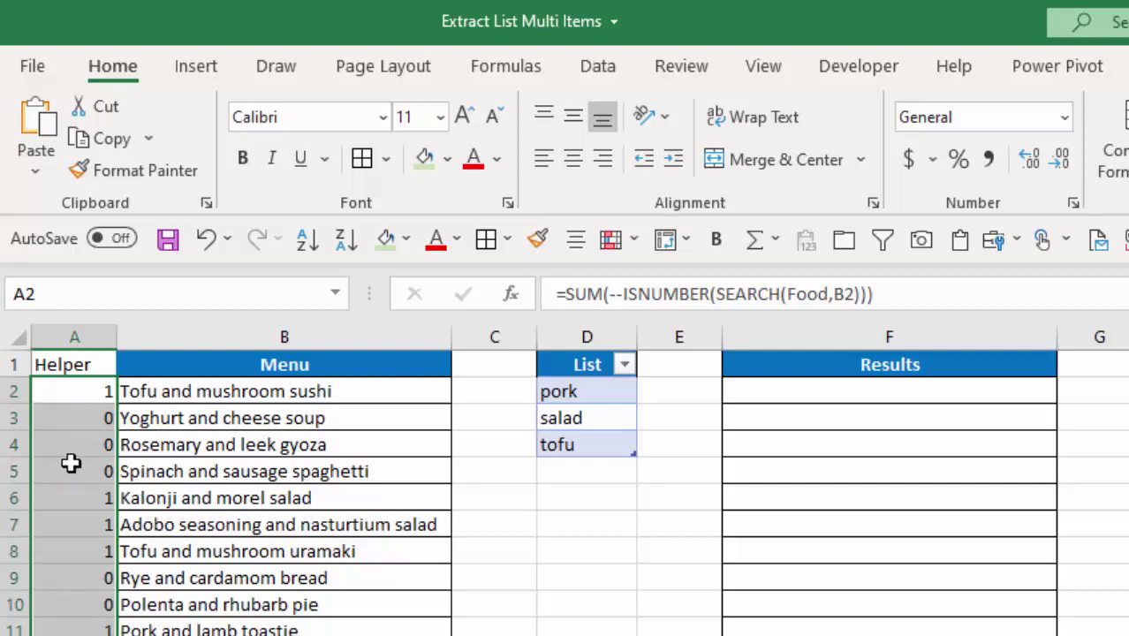
left_click(85, 531)
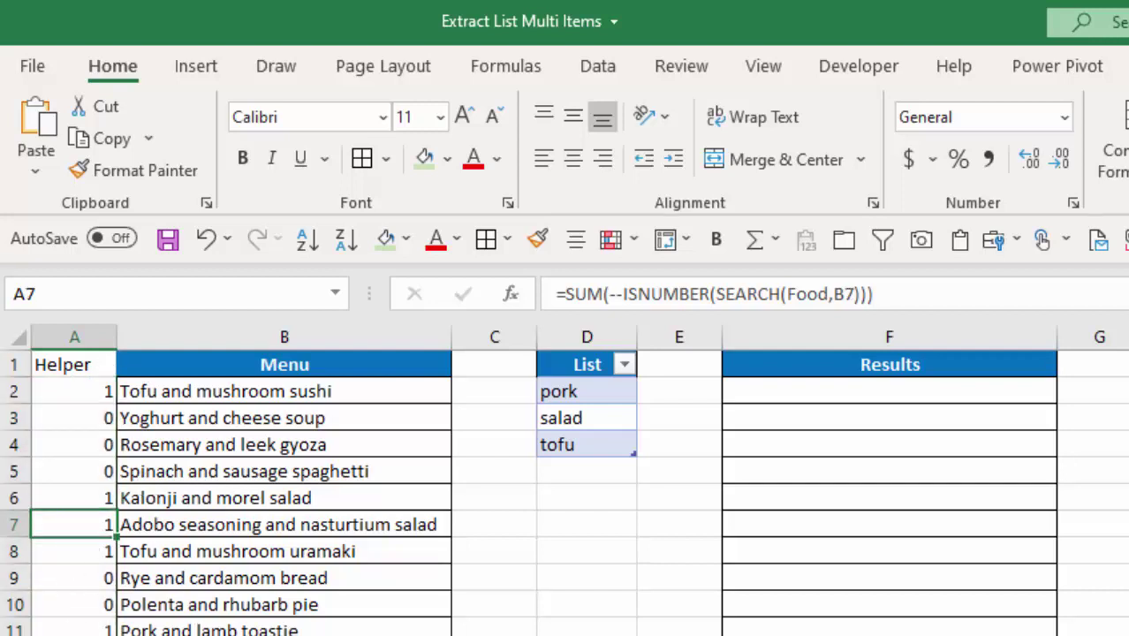
Evaluate the SEARCH(Food,B6) part of the helper formula in A6, and undo the evaluation to restore the function
left_click(85, 499)
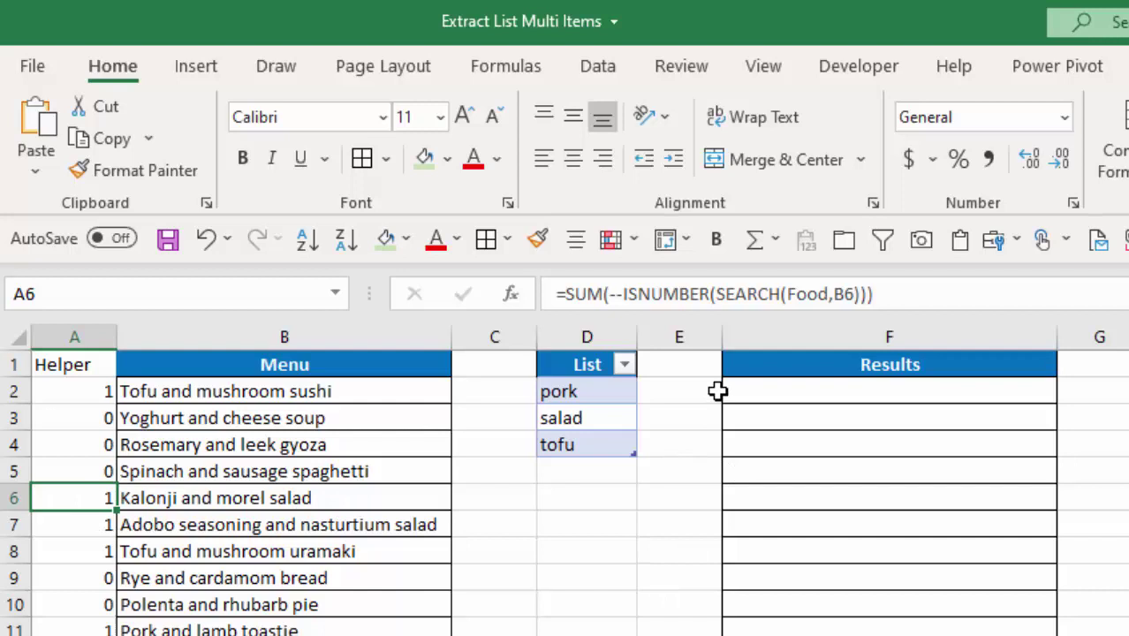
left_click(787, 295)
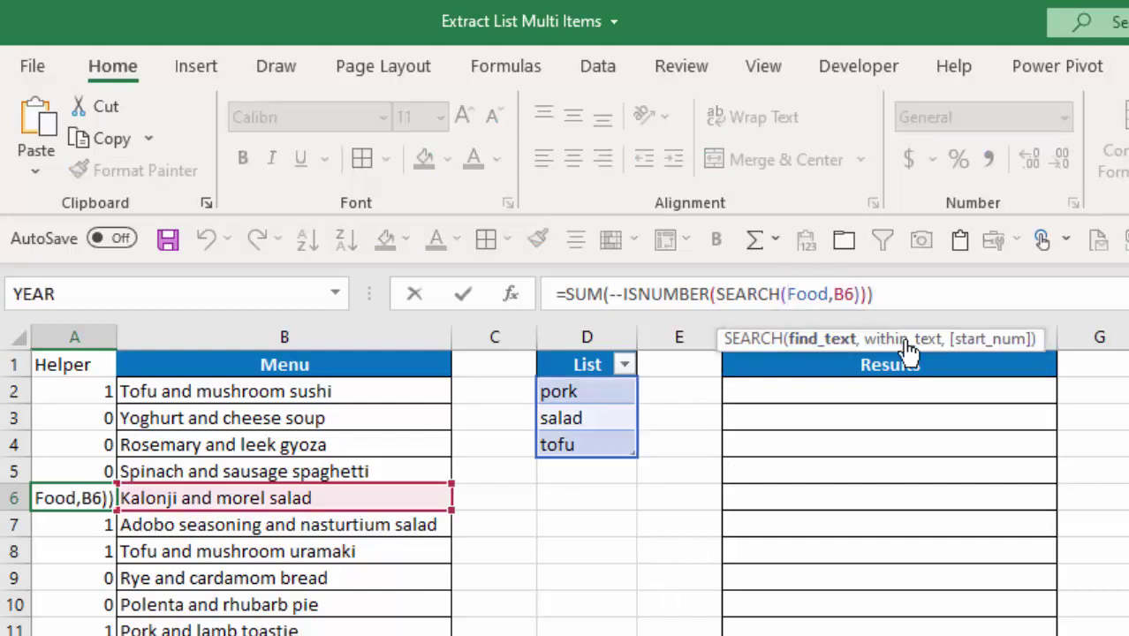
left_click(719, 294)
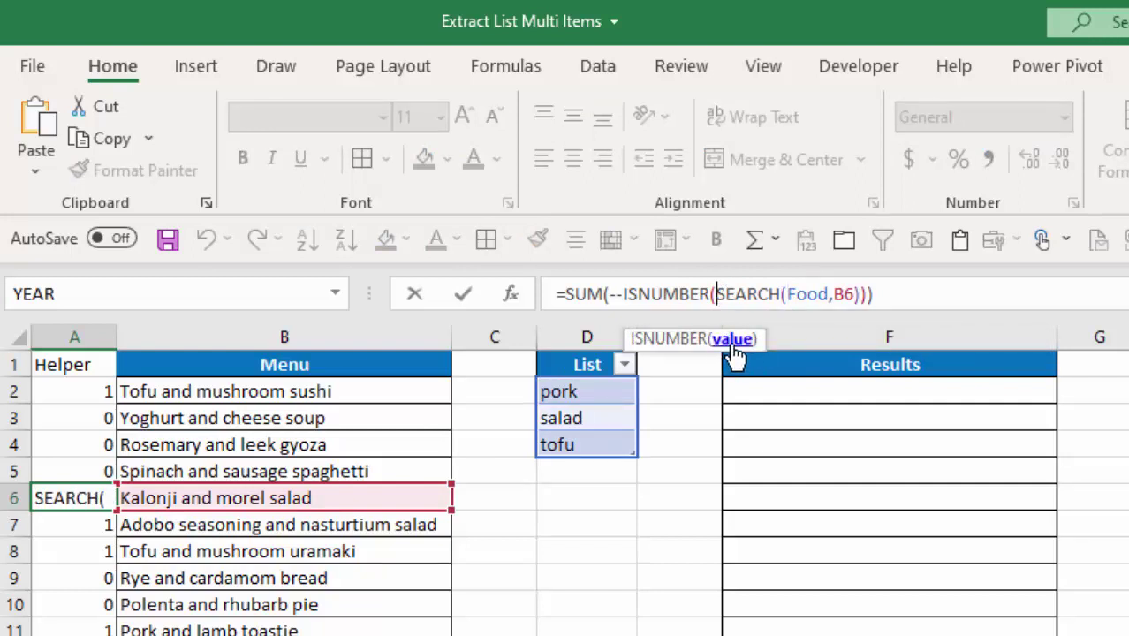
left_click(733, 347)
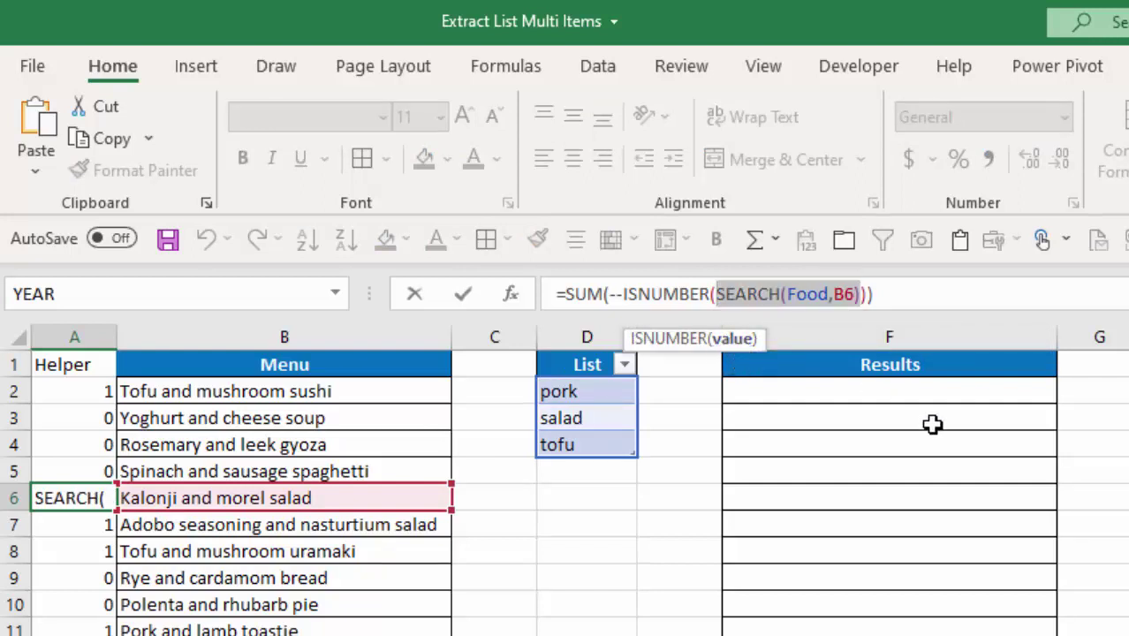
key("F9")
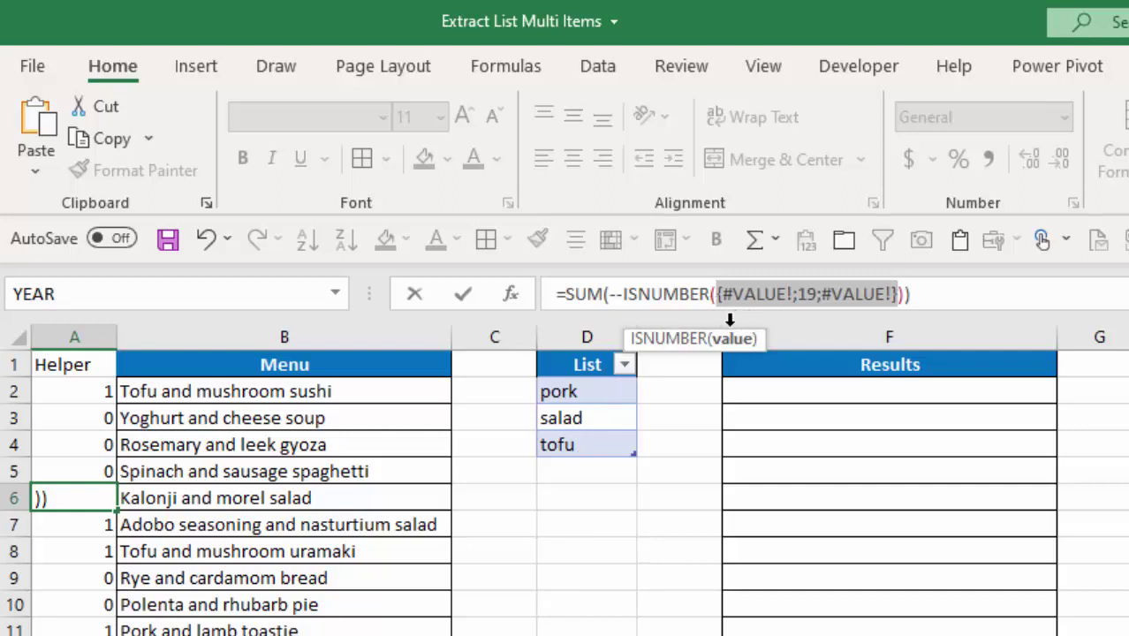
key("ctrl+z")
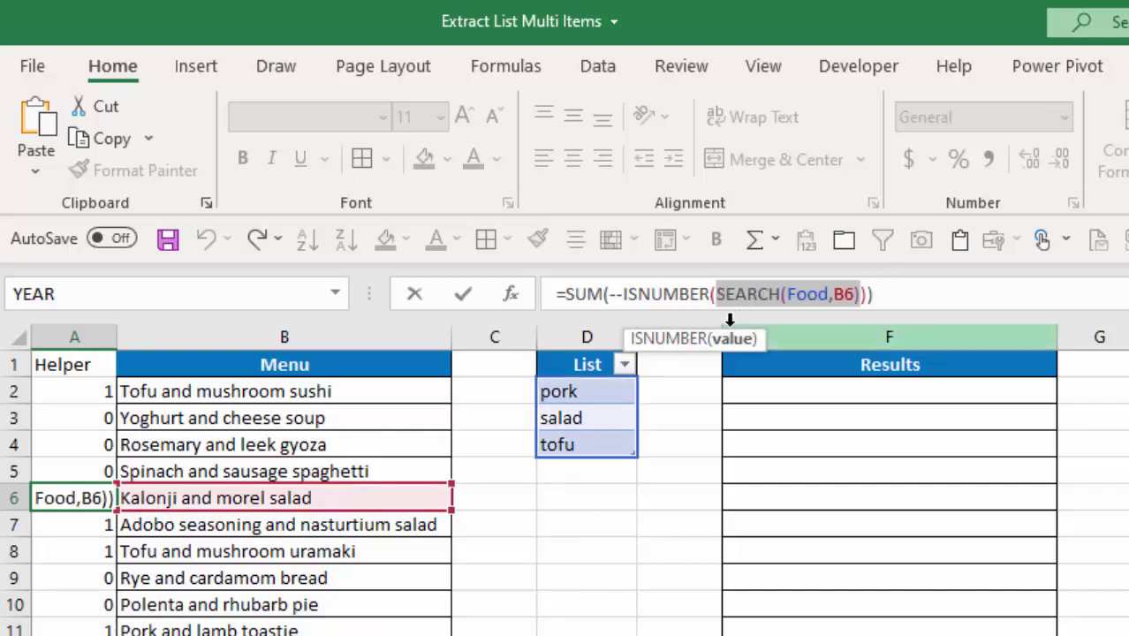
Remove the double minus from the formula in A6, evaluate ISNUMBER(SEARCH(Food,B6)) on its own, and undo the evaluation
left_click(624, 294)
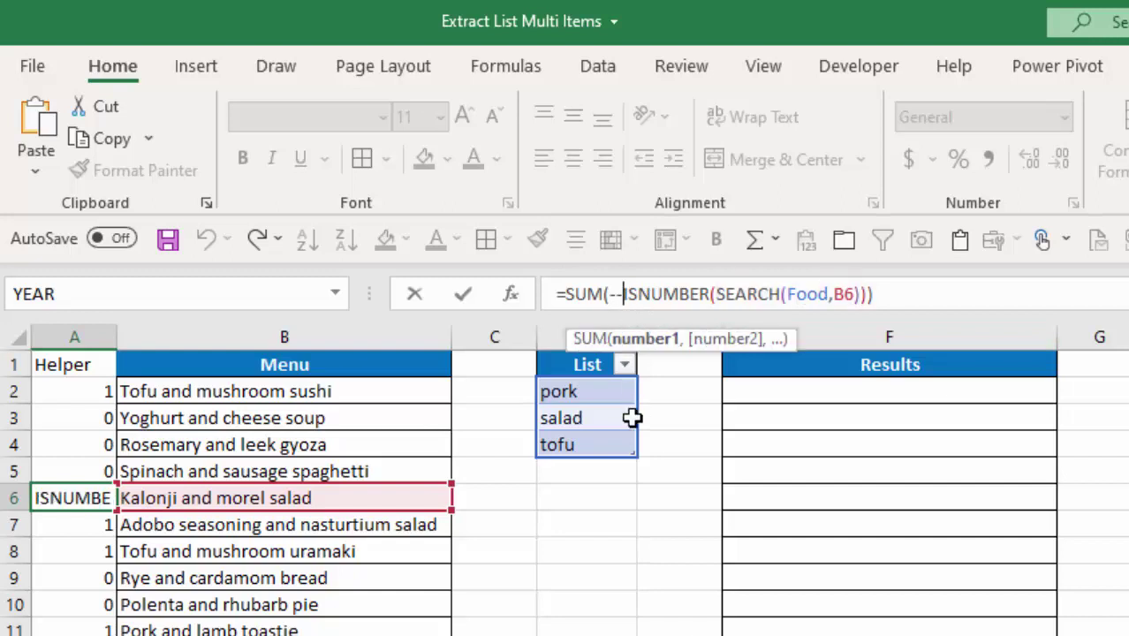
key("BackSpace")
key("BackSpace")
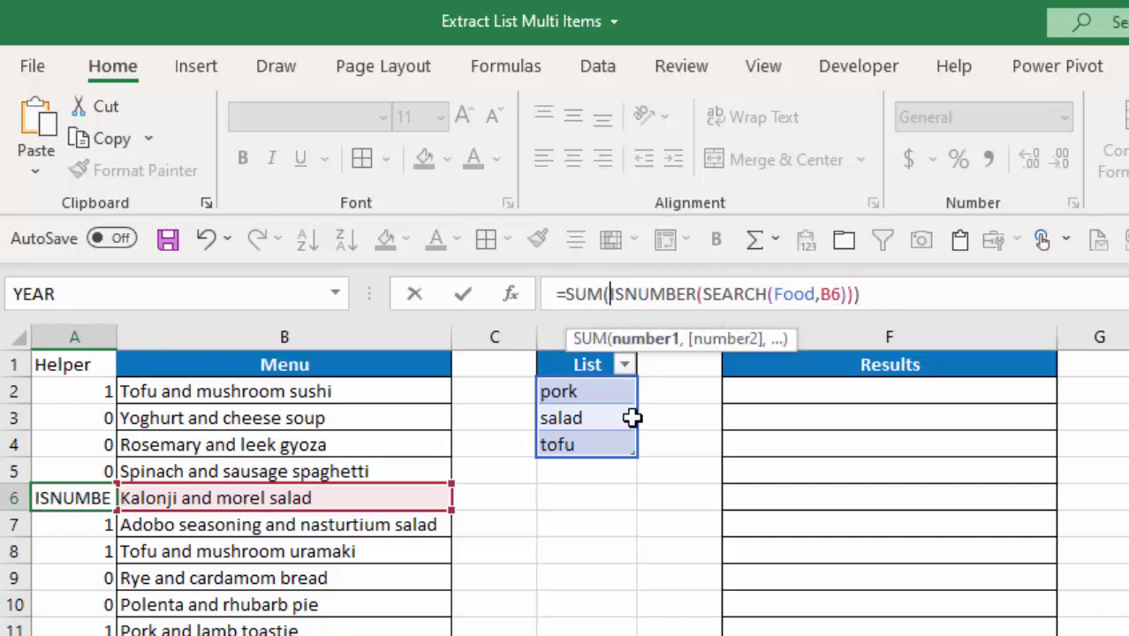
left_click(640, 341)
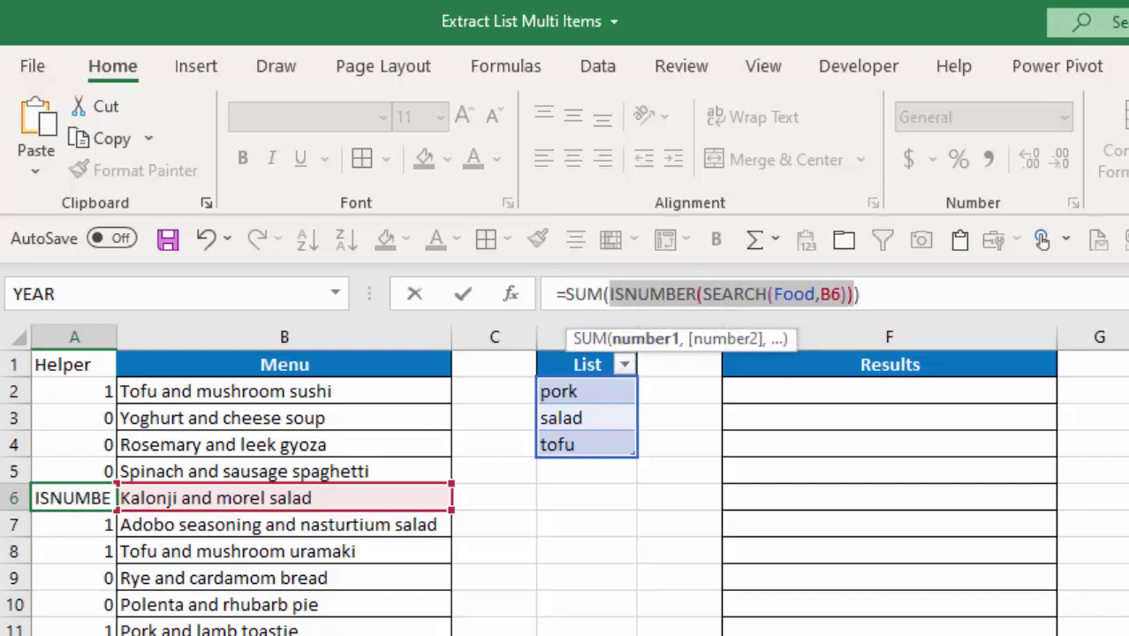
key("F9")
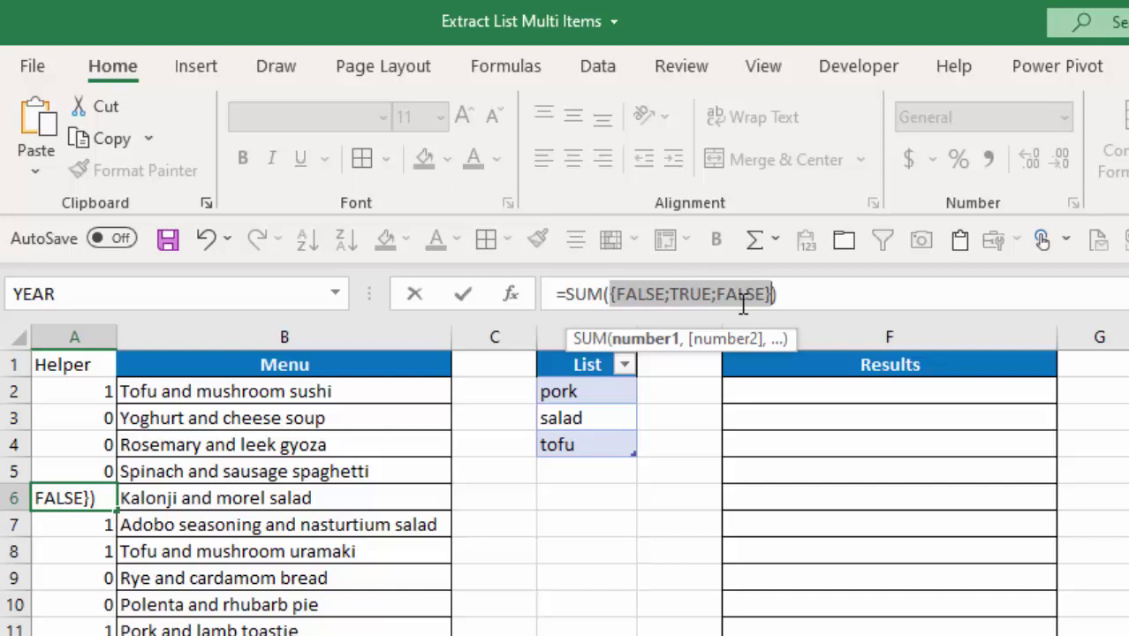
key("ctrl+z")
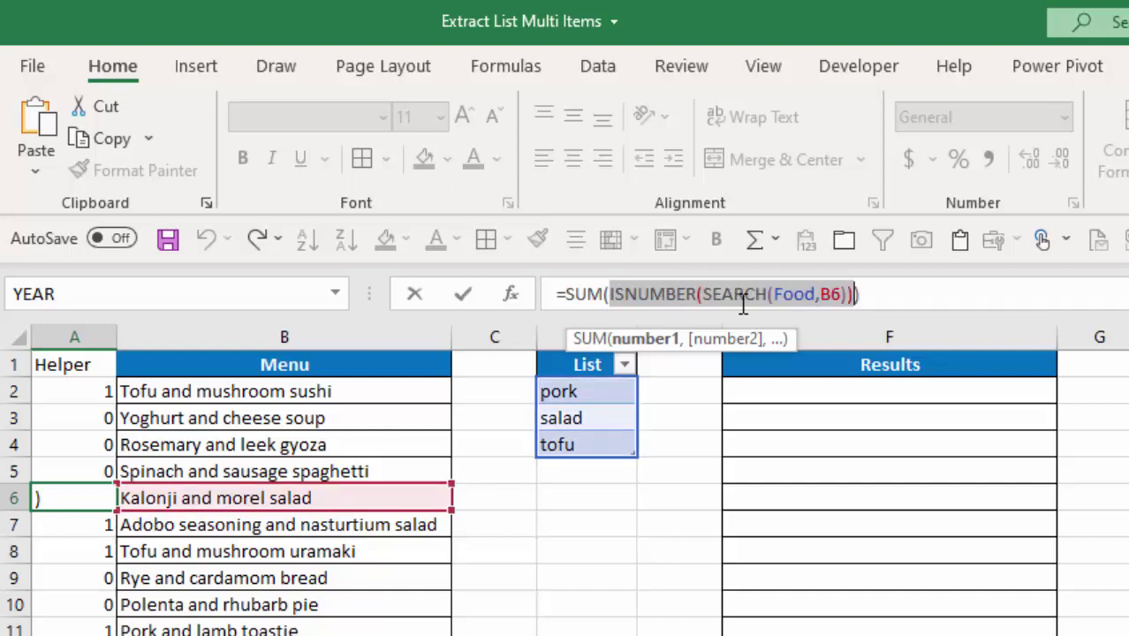
Put the double minus back before ISNUMBER in A6, evaluate the whole SUM argument, undo the evaluation and commit the formula
left_click(608, 294)
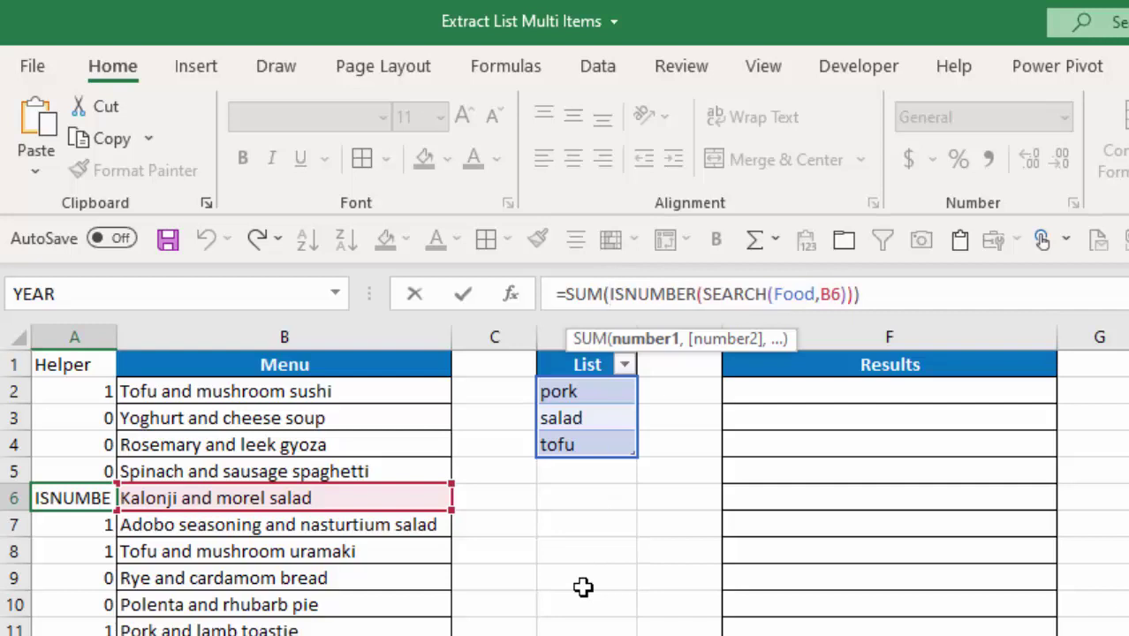
type("--")
left_click(638, 339)
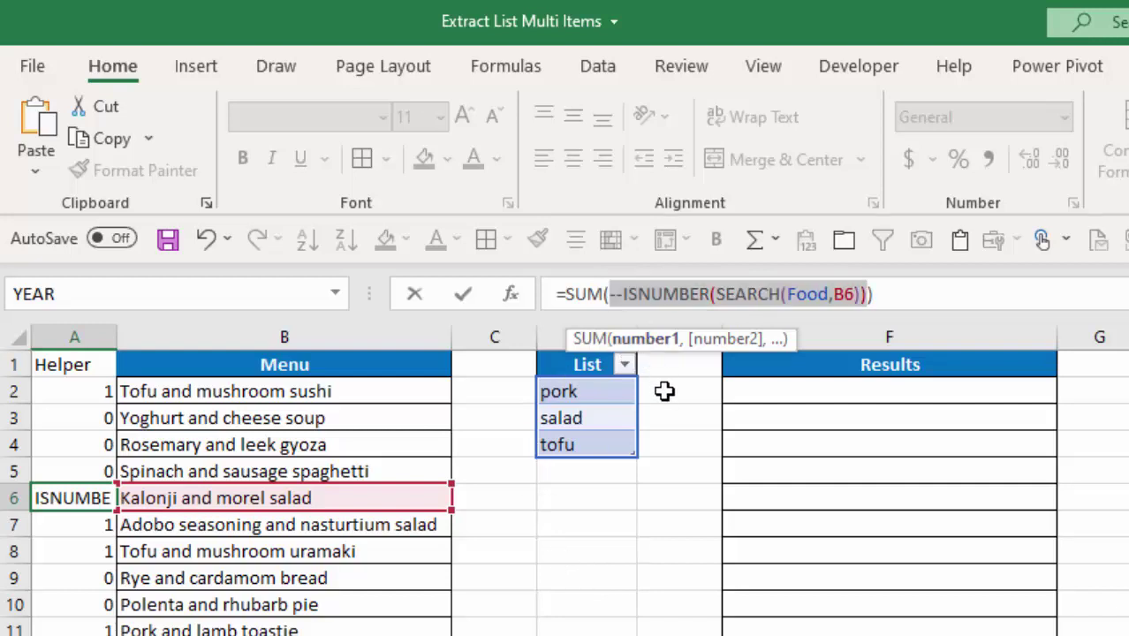
key("F9")
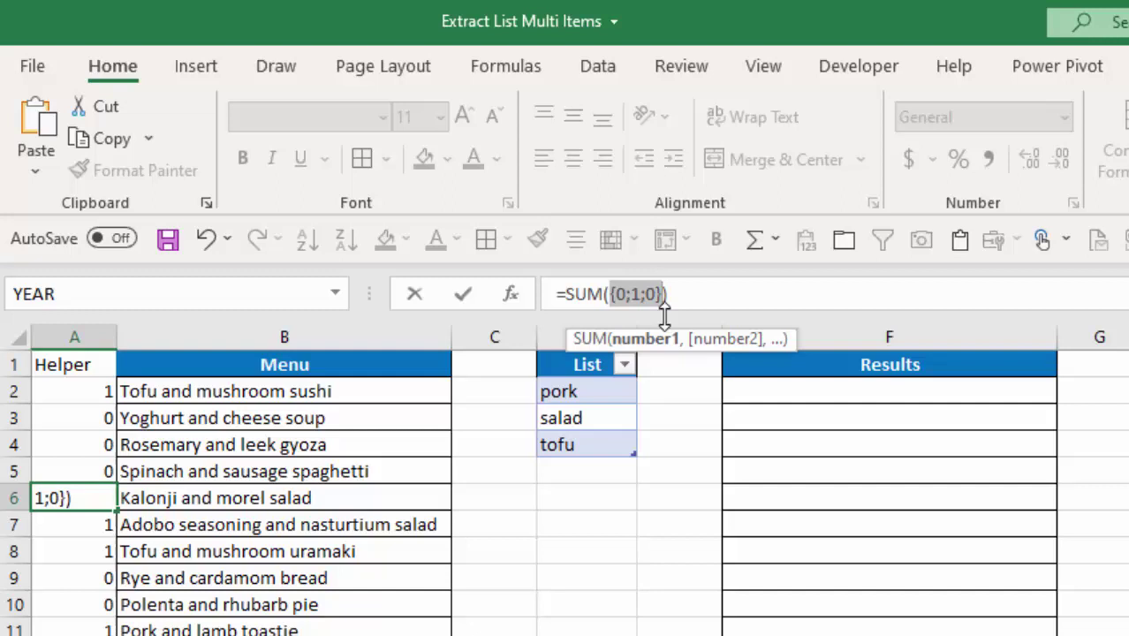
key("ctrl+z")
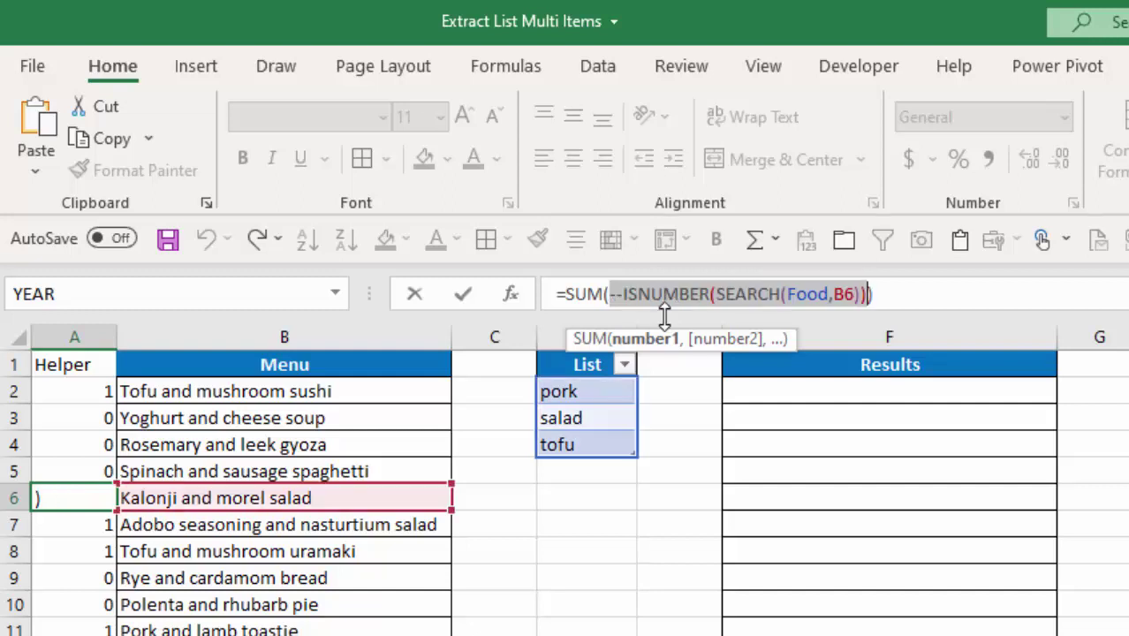
key("ctrl+Return")
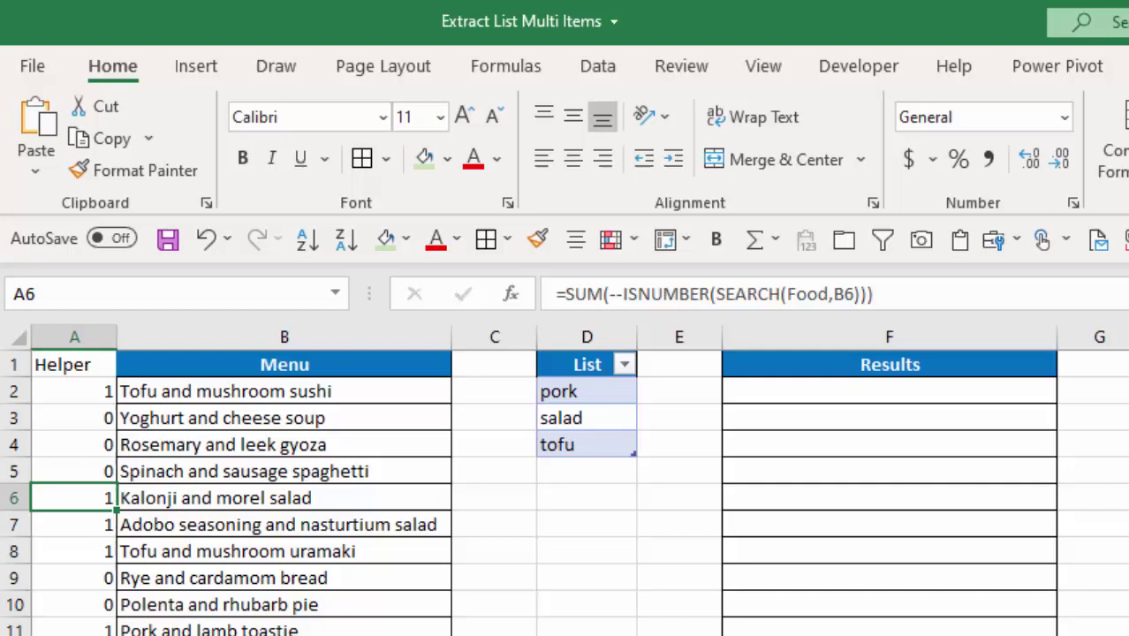
Replace pork with bread in D2 and salad with rye in D3, and check the helper formula in A9
left_click(573, 391)
type("bread")
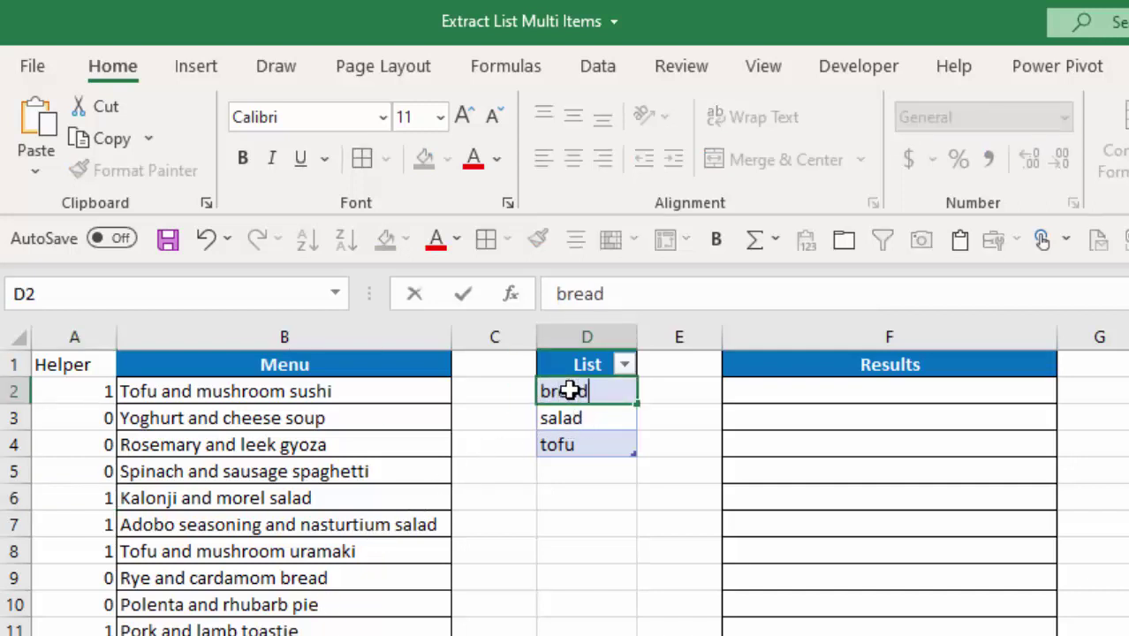
key("Return")
type("rye")
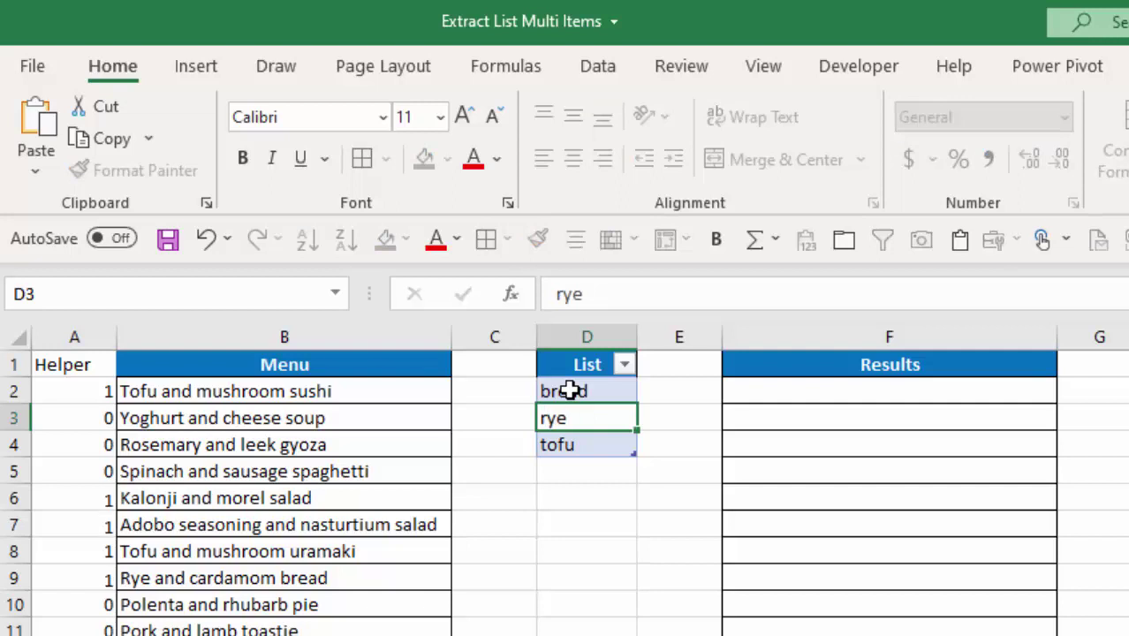
key("Return")
left_click(66, 577)
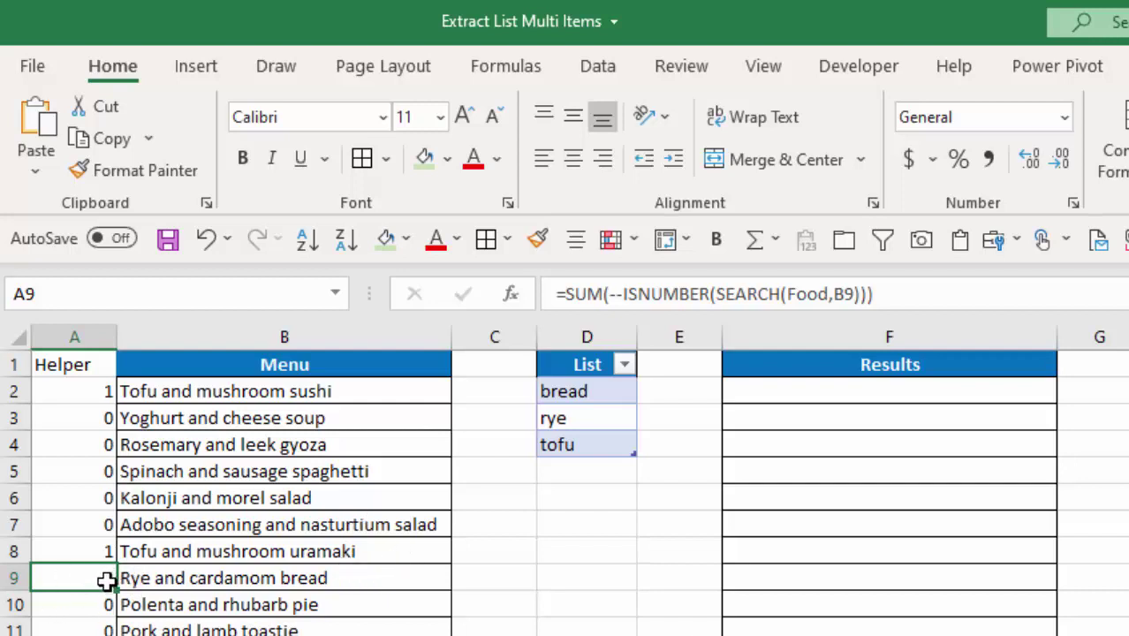
key("ctrl+z")
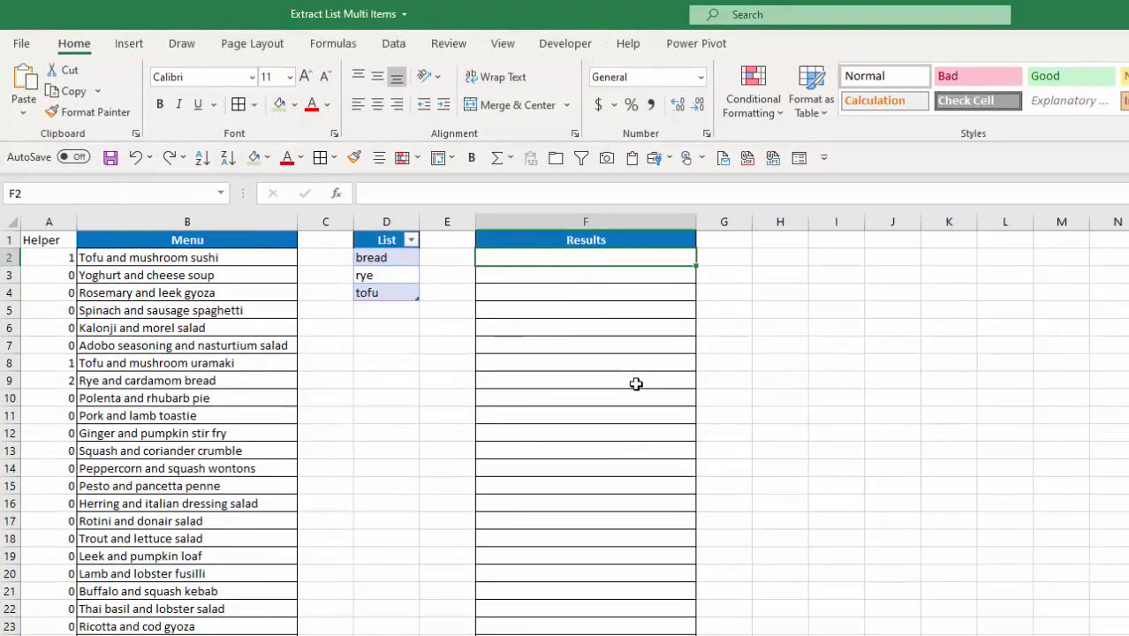
Begin the Results formula in F2 with =IFERROR(INDEX($B$2:$B$26, using the Menu entries as the absolute array
type("=ife")
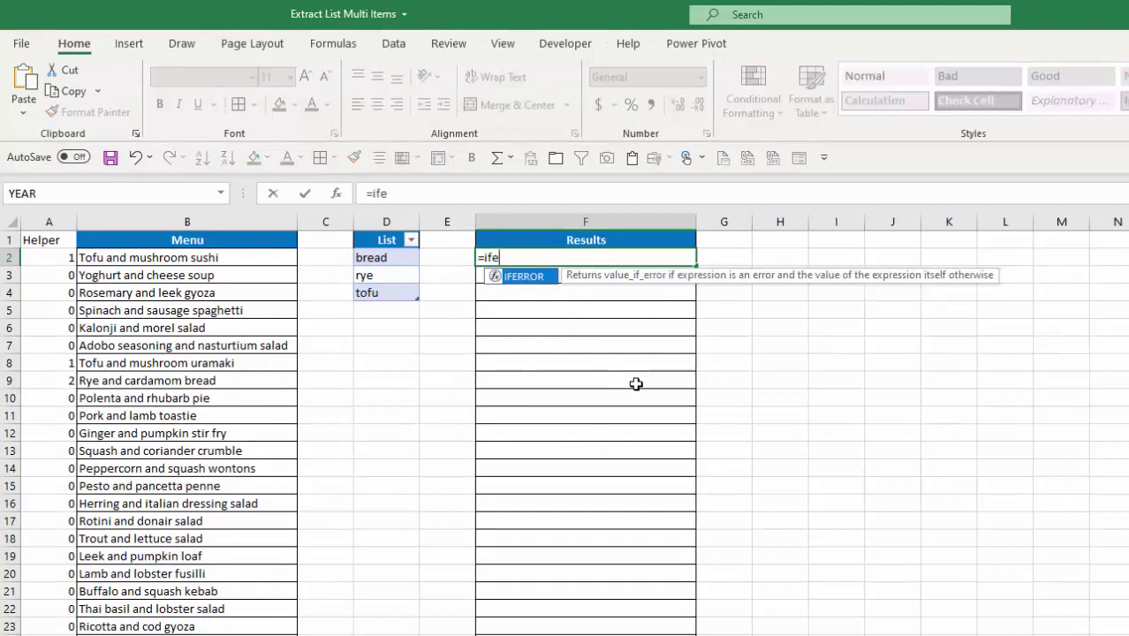
key("Tab")
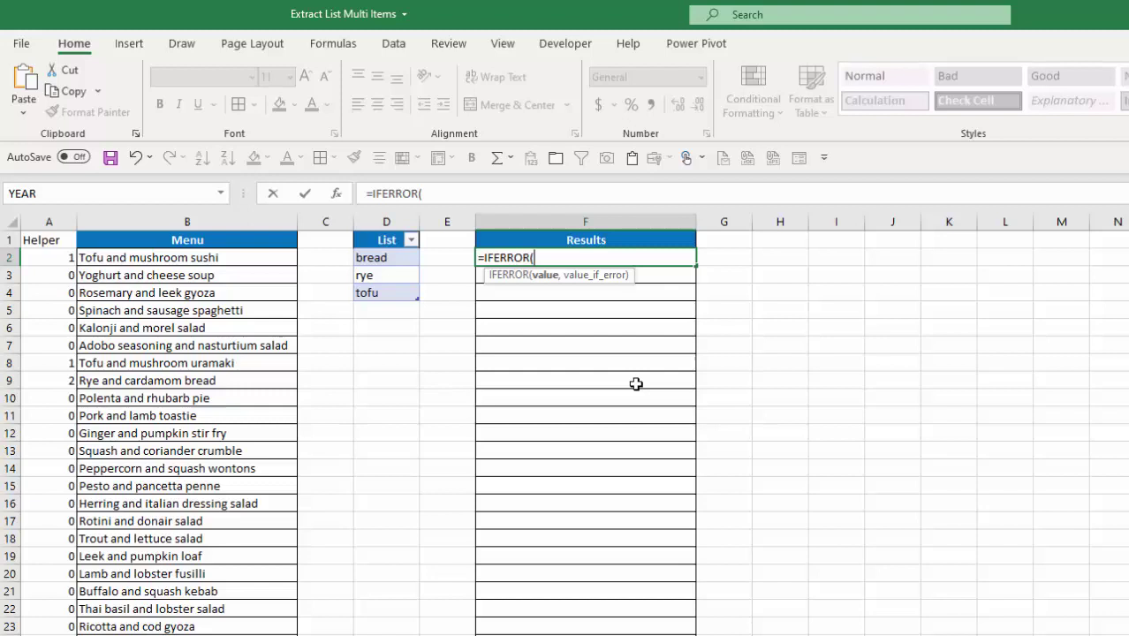
type("in")
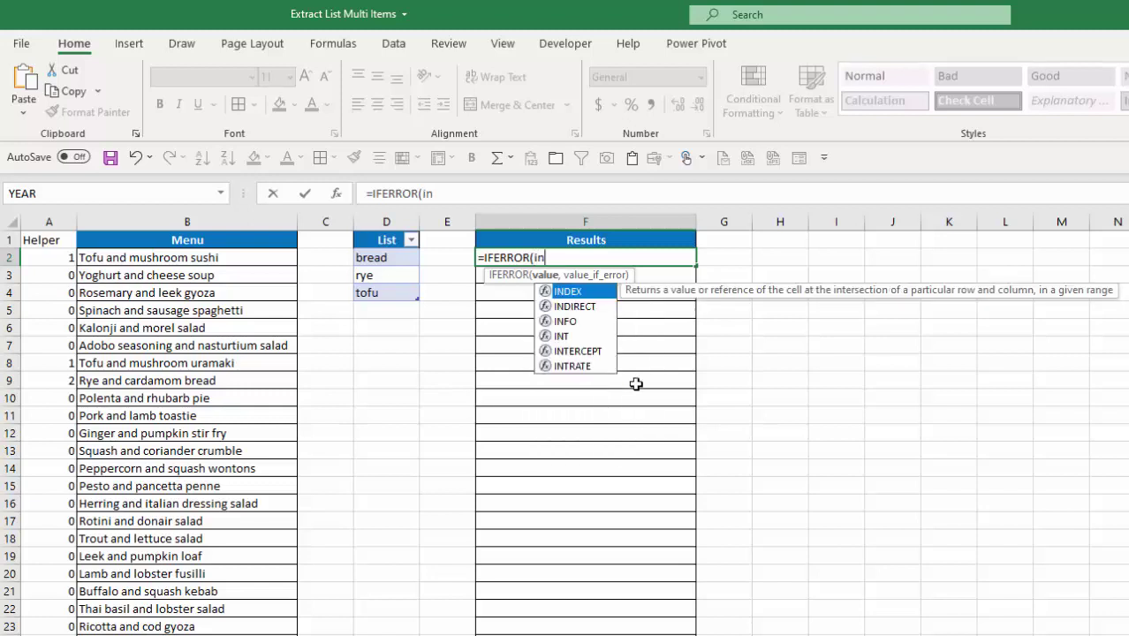
key("Tab")
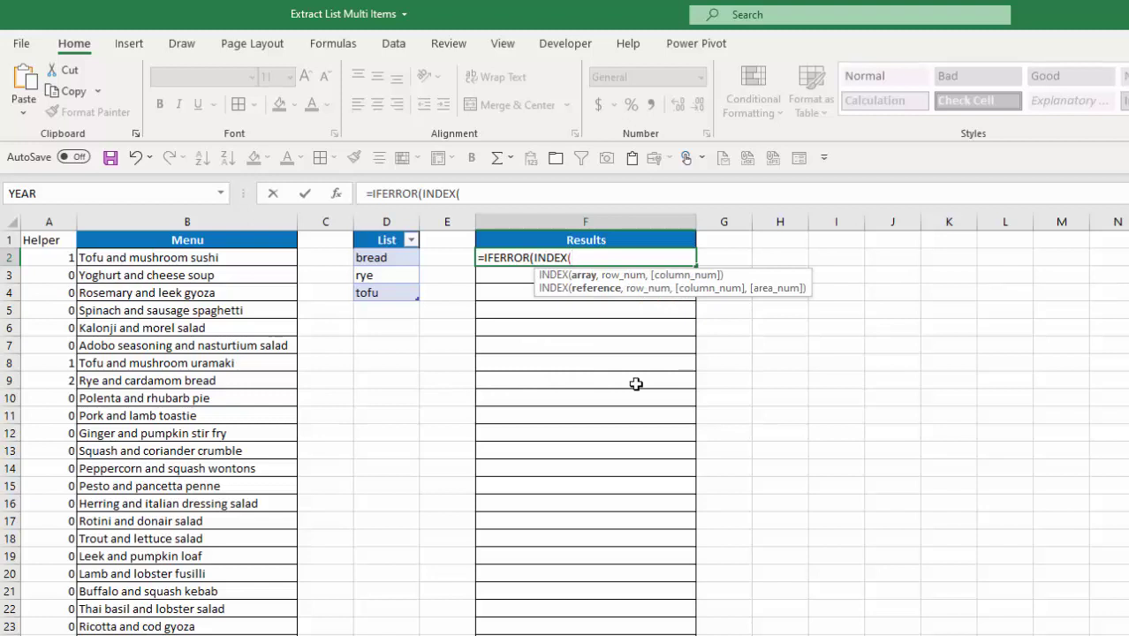
left_click(179, 262)
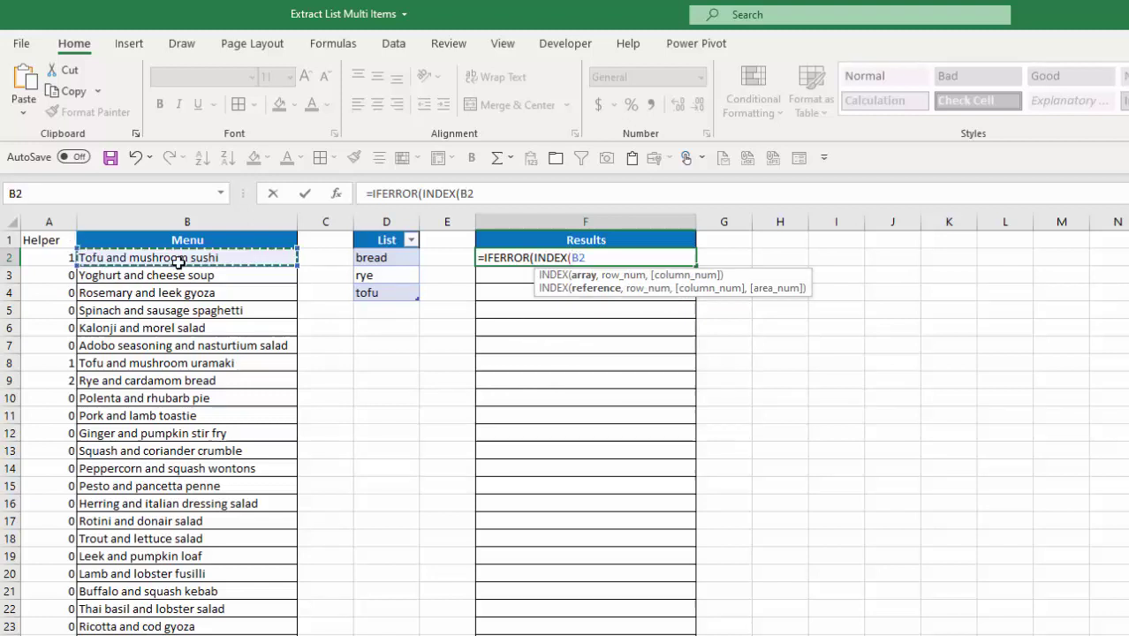
key("ctrl+shift+Down")
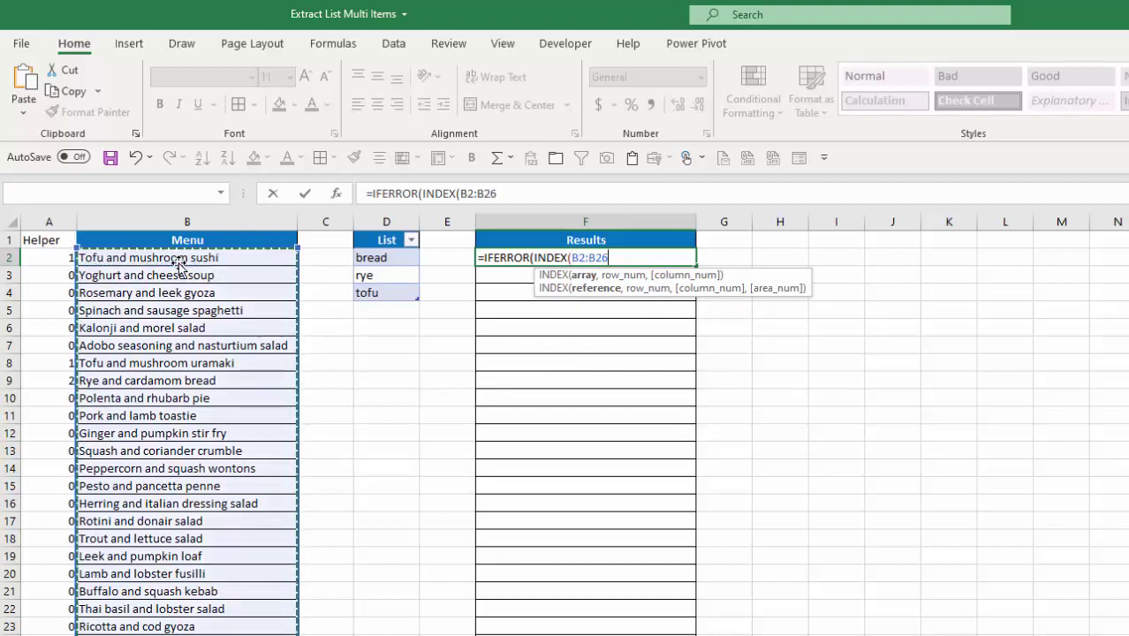
key("F4")
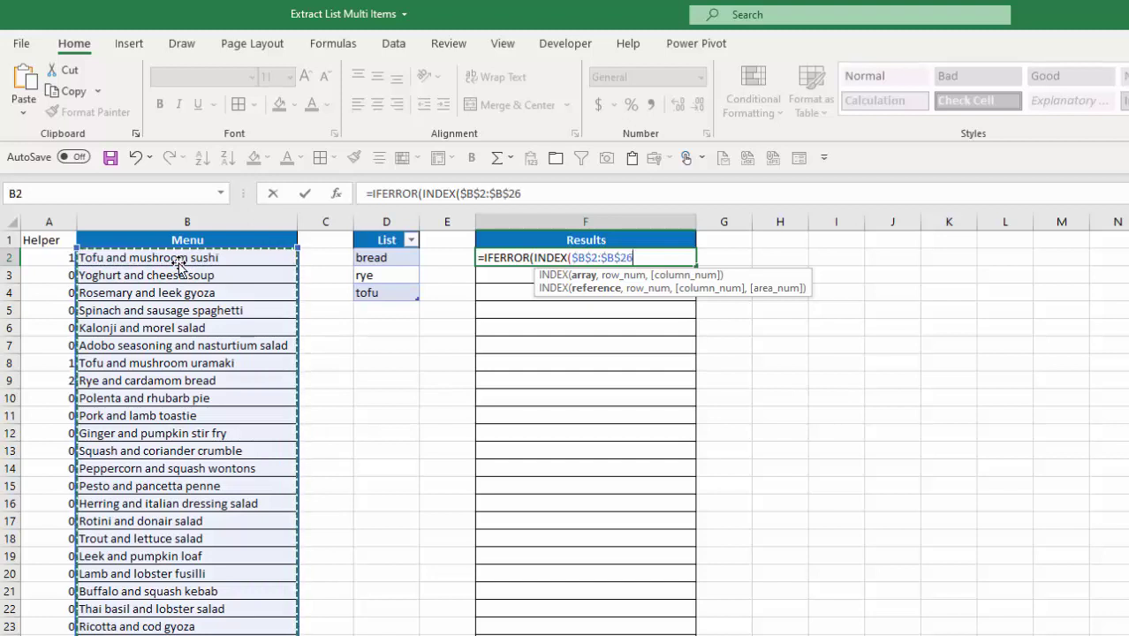
type(",")
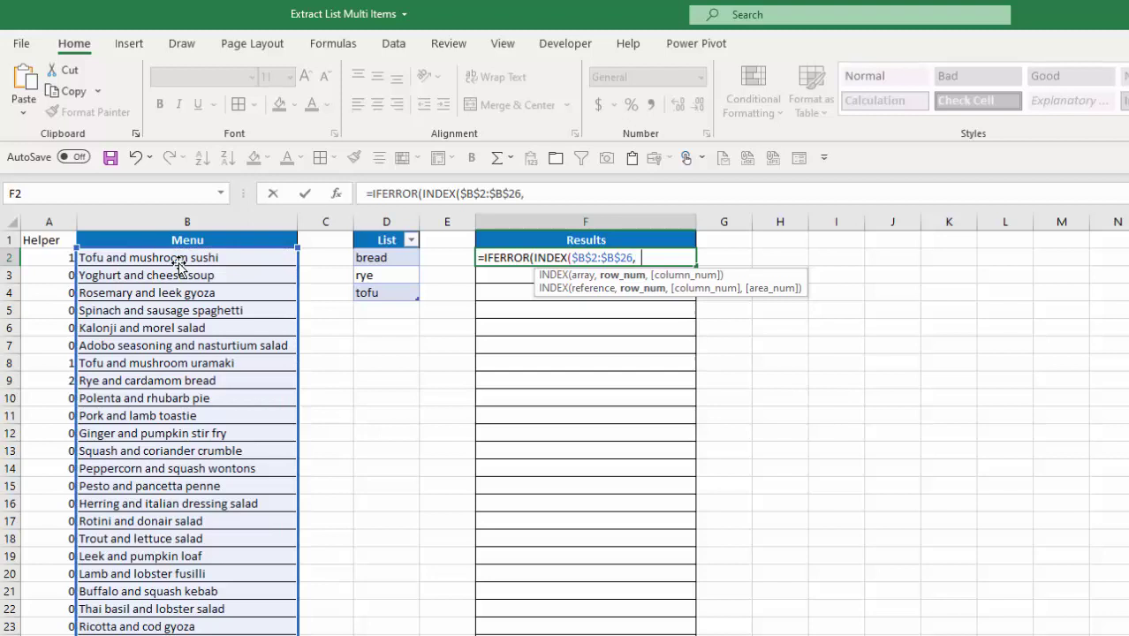
Extend the F2 formula with SMALL(IF($A$2:$A$26>0, testing the Helper values as an absolute range
type("small")
key("Tab")
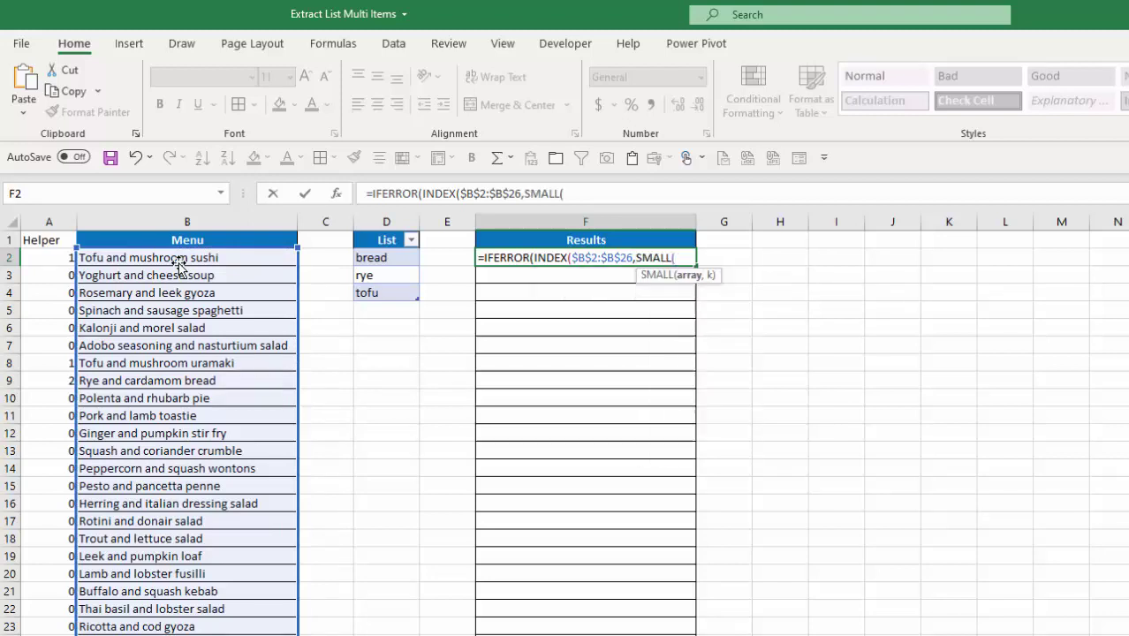
type("if")
key("Tab")
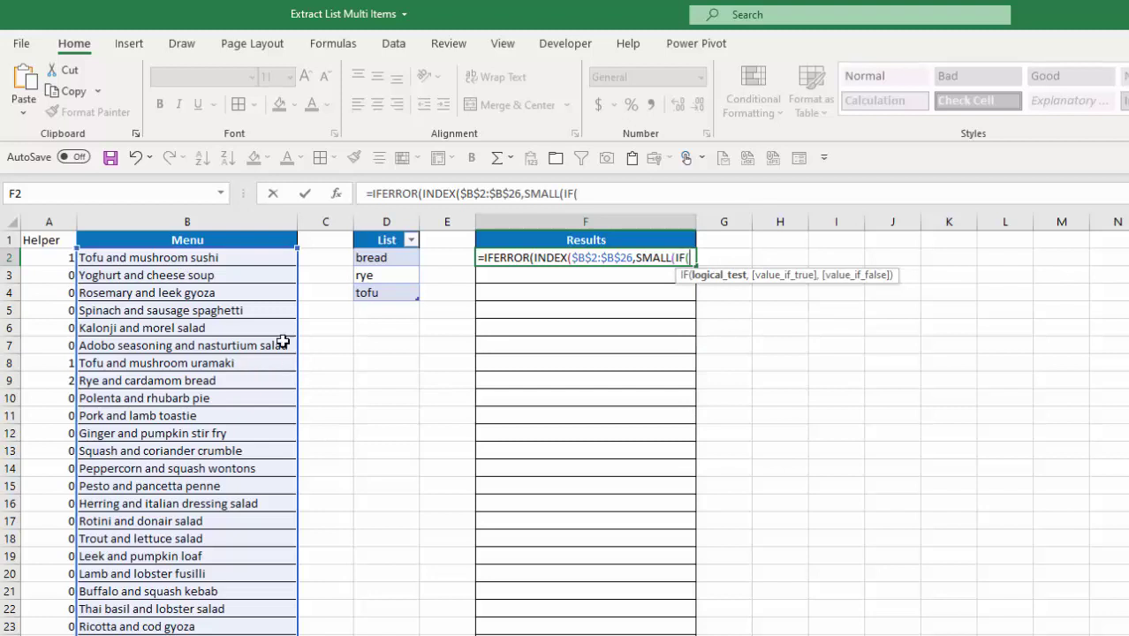
left_click_drag(45, 255, 48, 635)
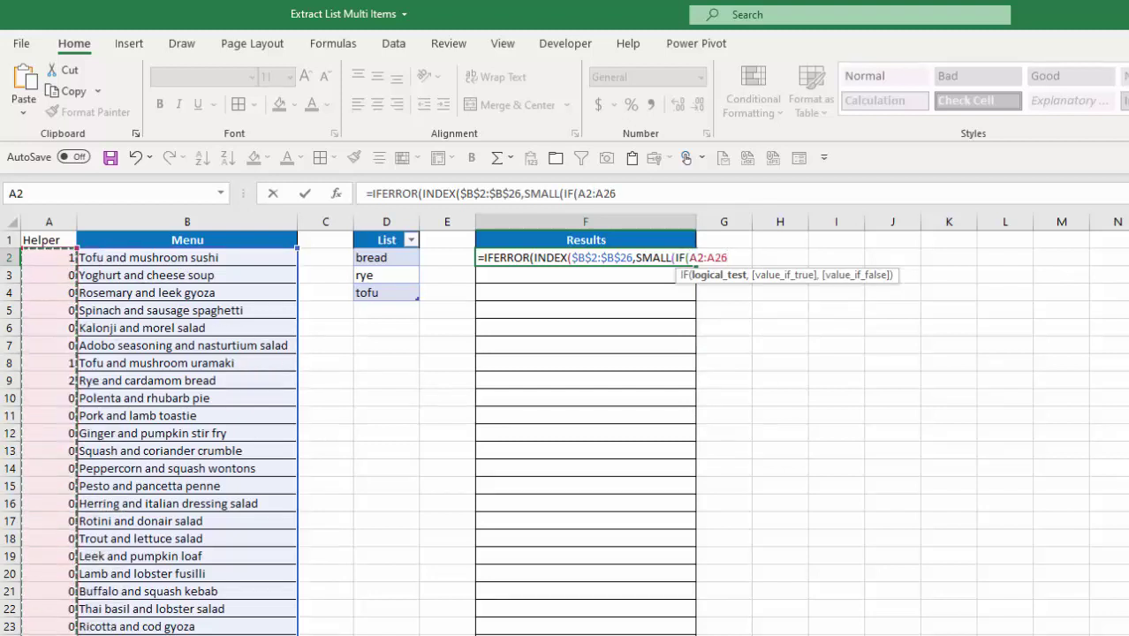
key("F4")
type(">")
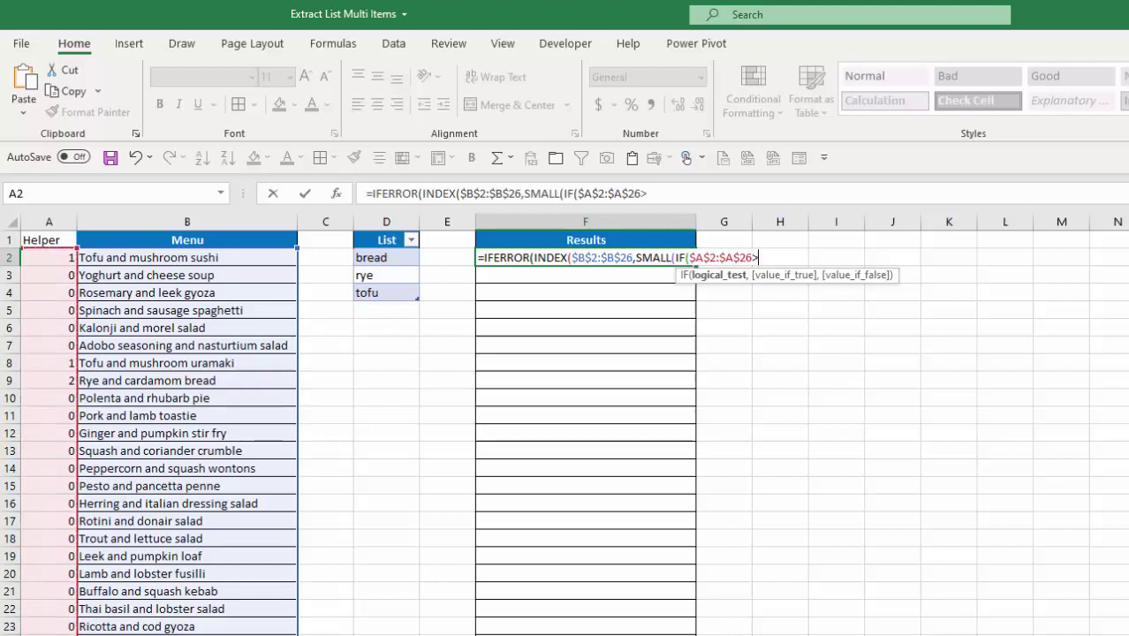
type("0,")
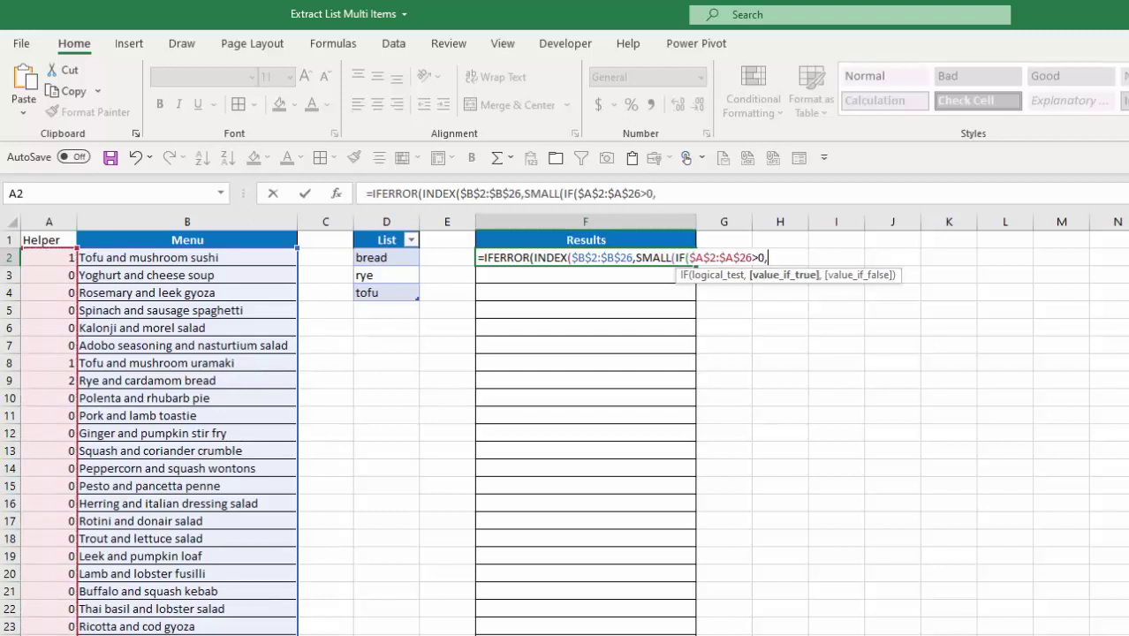
Add ROW($A$2:$A$26) as the IF function's value_if_true, with the Helper range made absolute
type("ROW(")
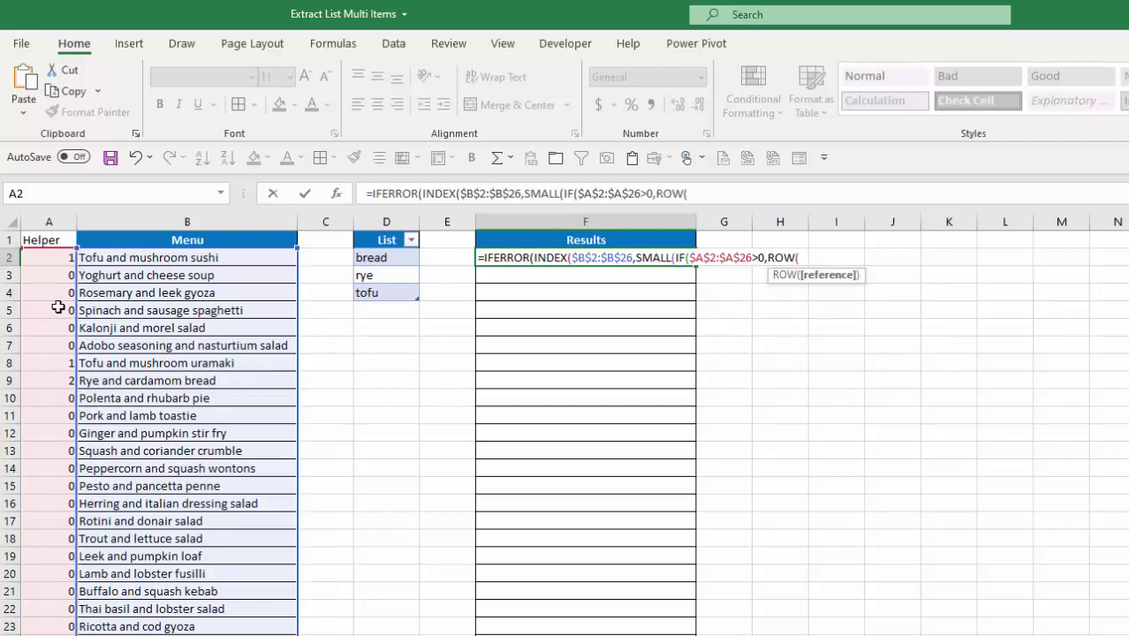
left_click_drag(55, 257, 56, 632)
type(")")
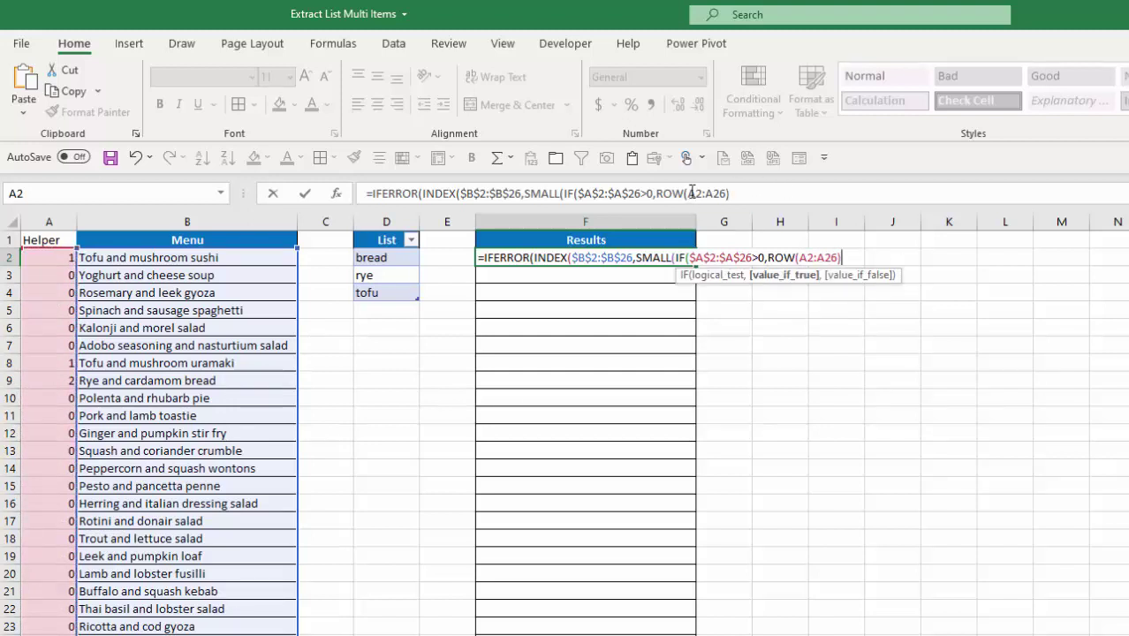
left_click_drag(690, 193, 726, 193)
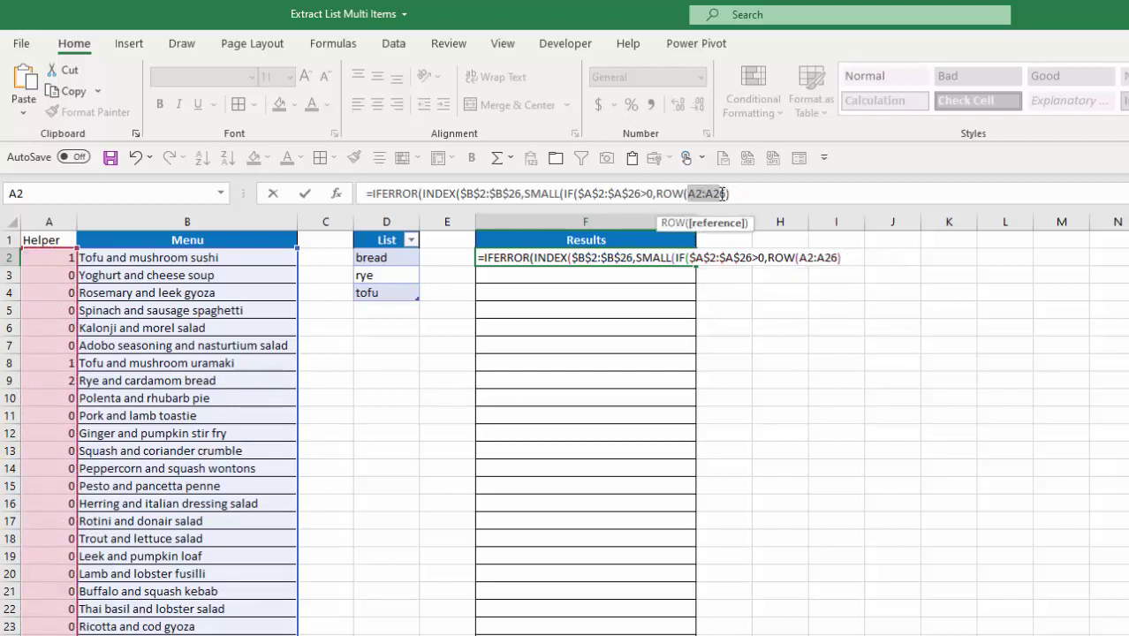
key("F4")
left_click(777, 192)
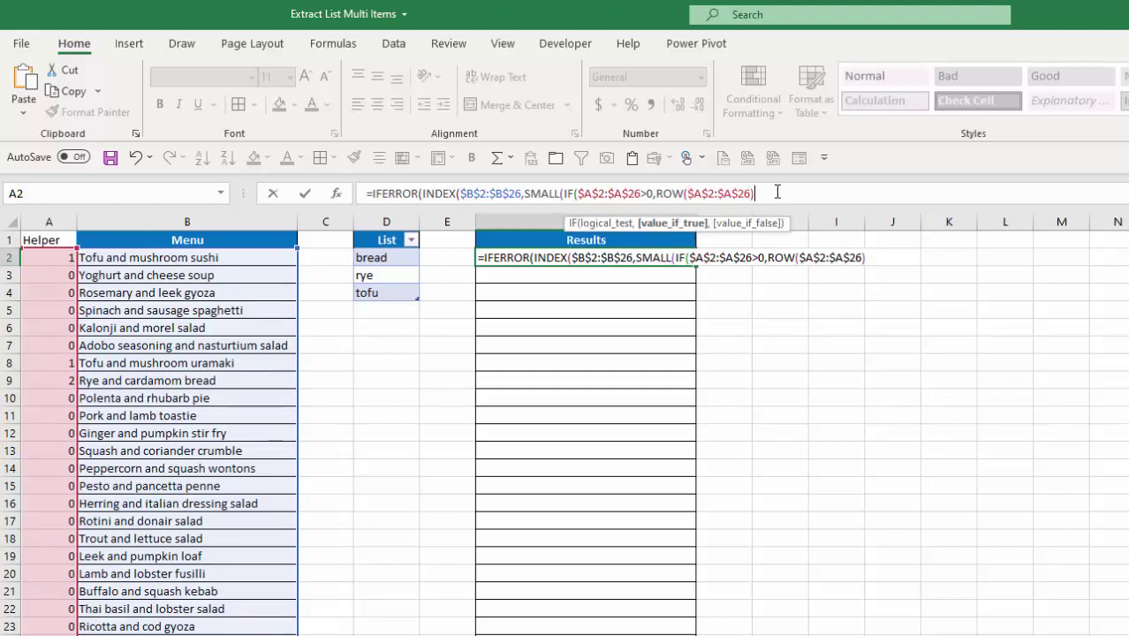
Close the IF function, supply ROW(1:1) as the k argument of SMALL, and close SMALL
type("),ro")
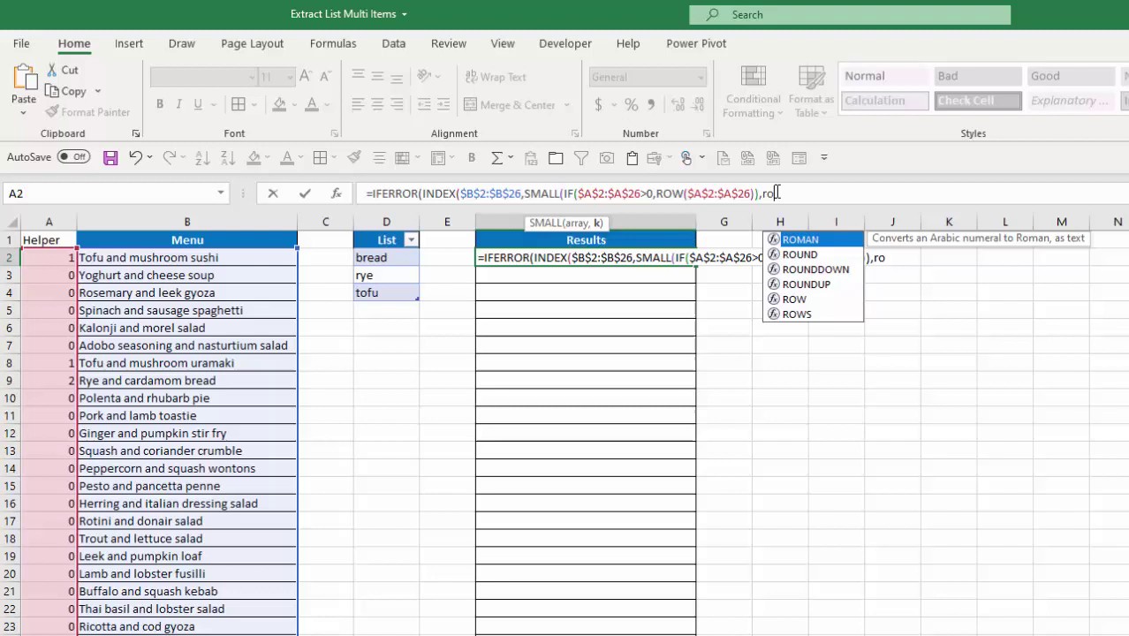
type("w")
key("Tab")
type("1")
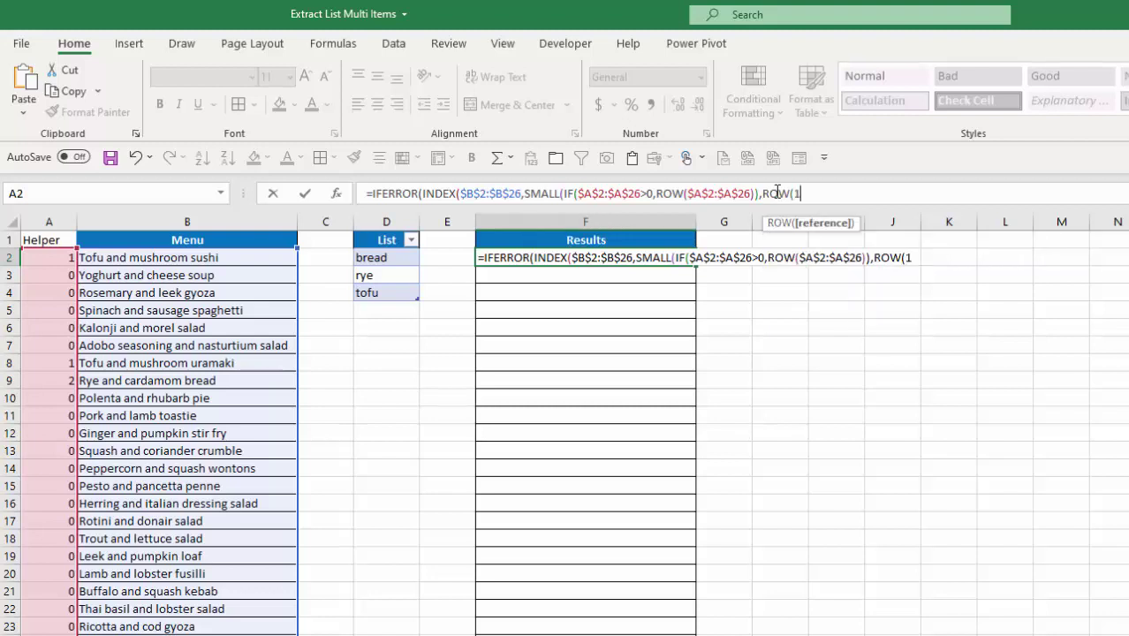
type(":1")
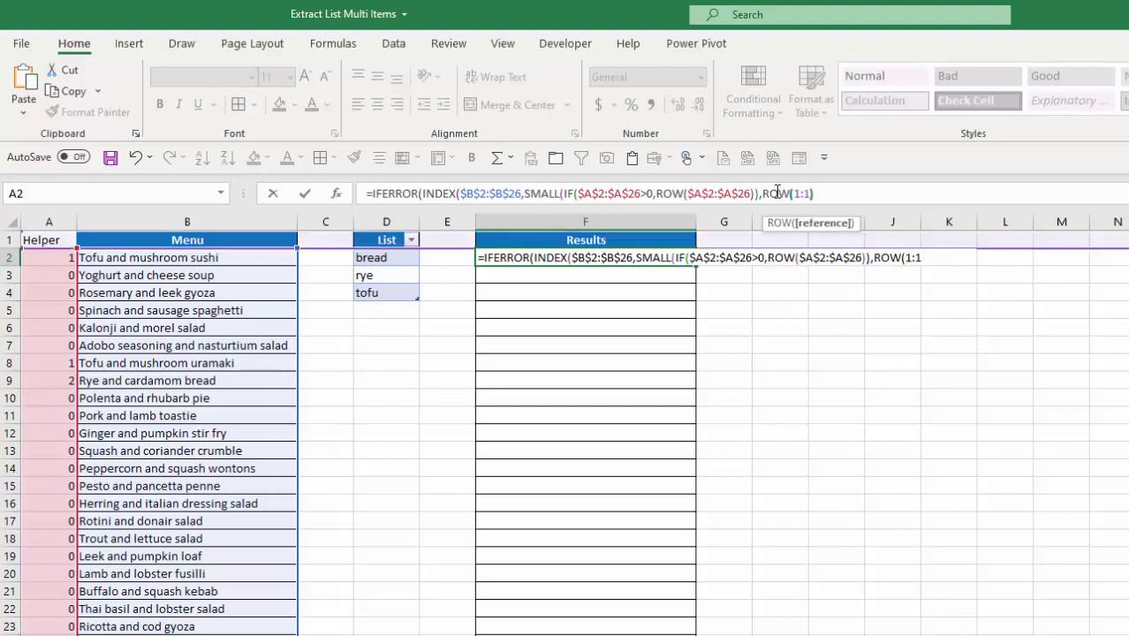
type(")")
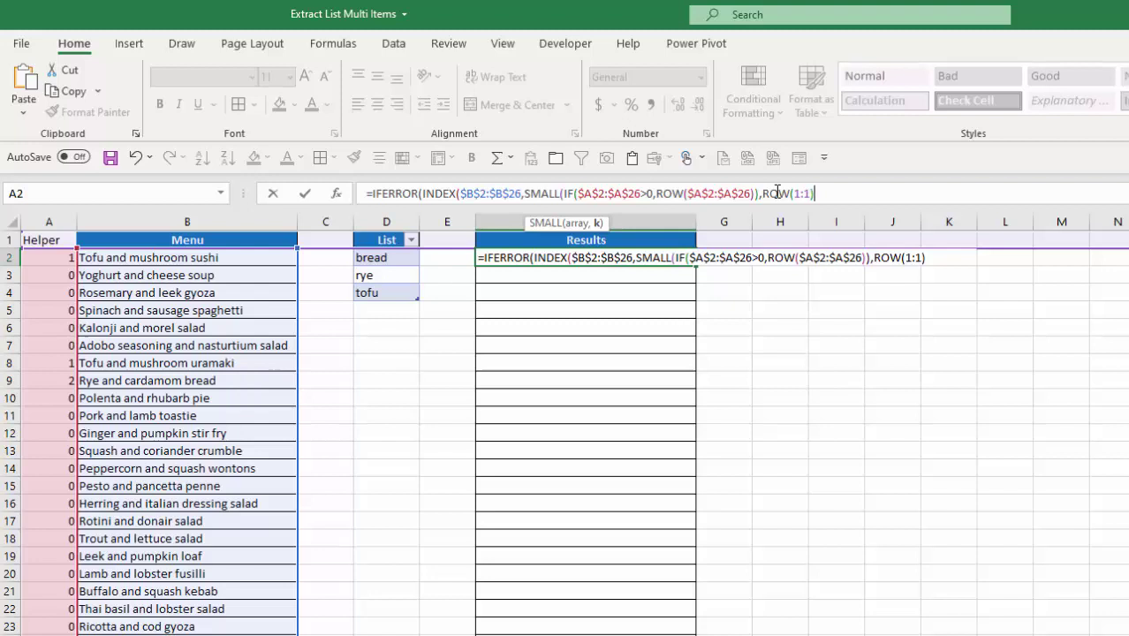
type(")")
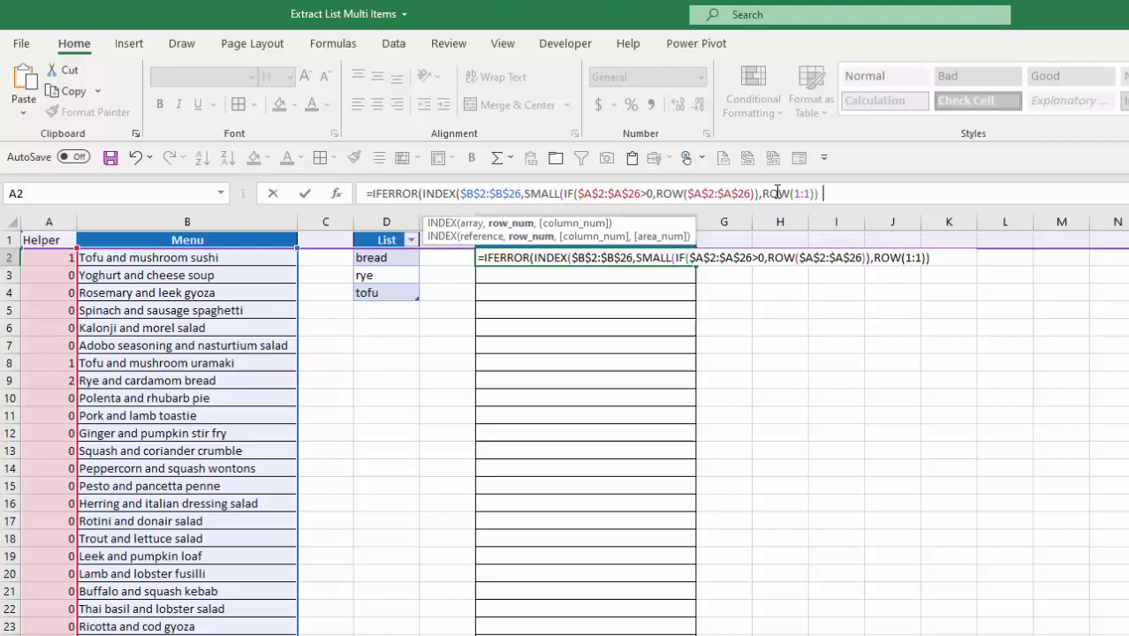
Subtract 1 from the SMALL result, close INDEX, set "" as the IFERROR value, and commit F2 as an array formula
type("-1")
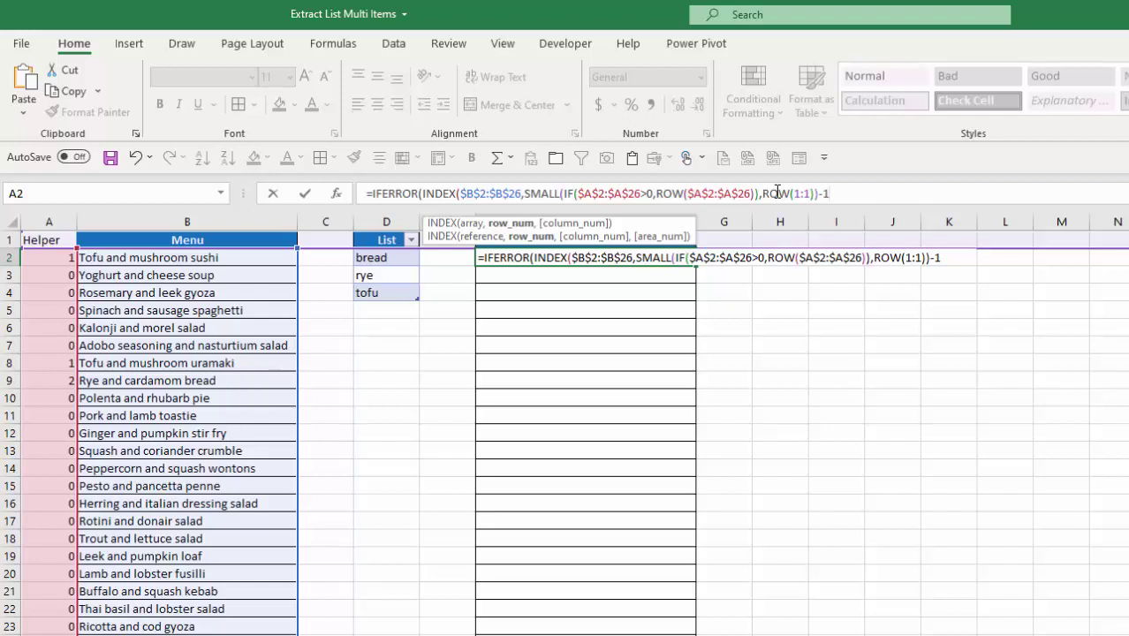
type(")")
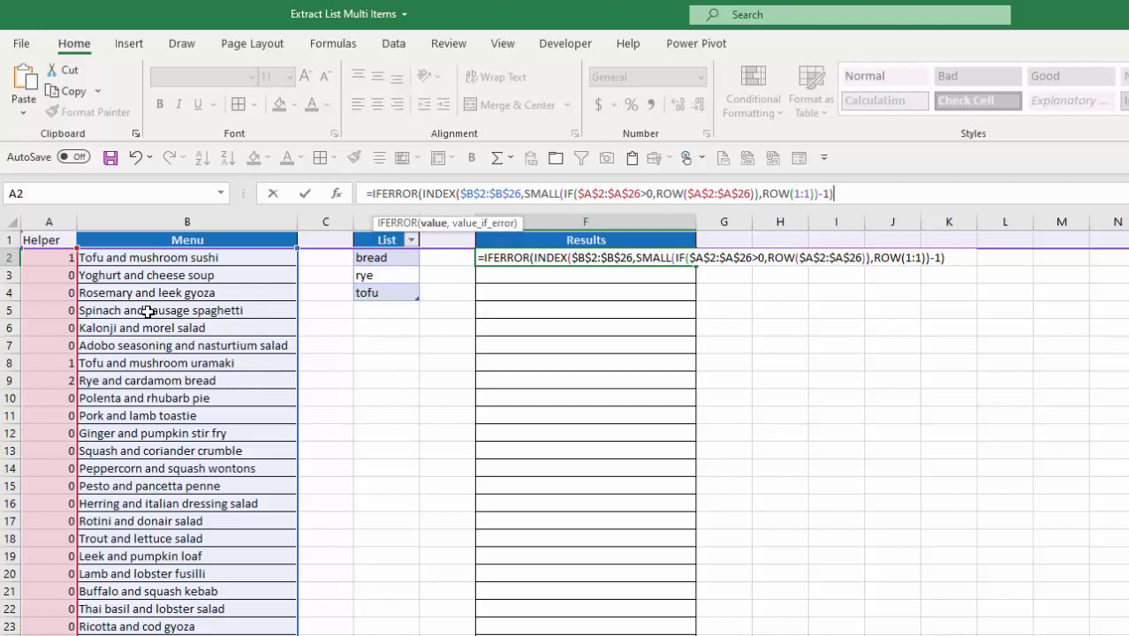
type(",\"\"")
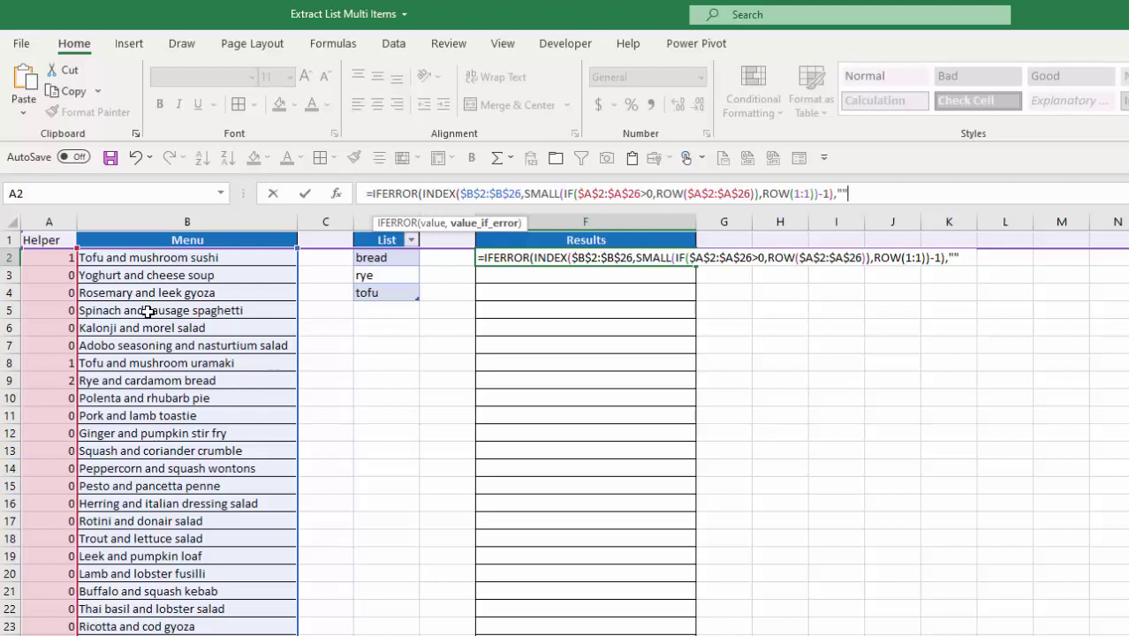
type(")")
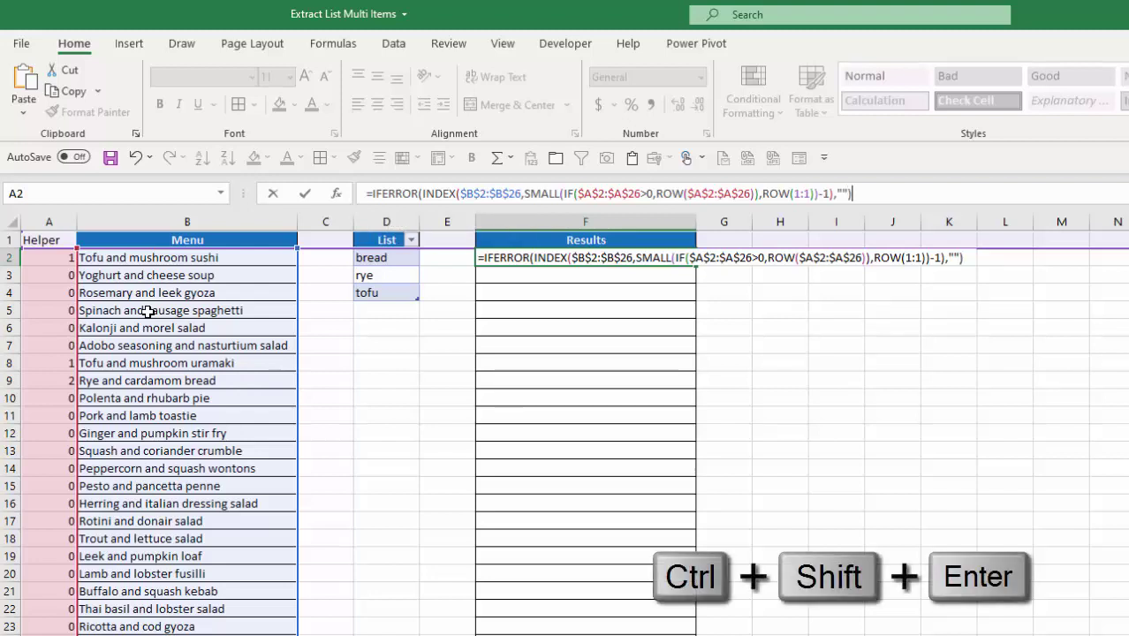
key("ctrl+shift+Return")
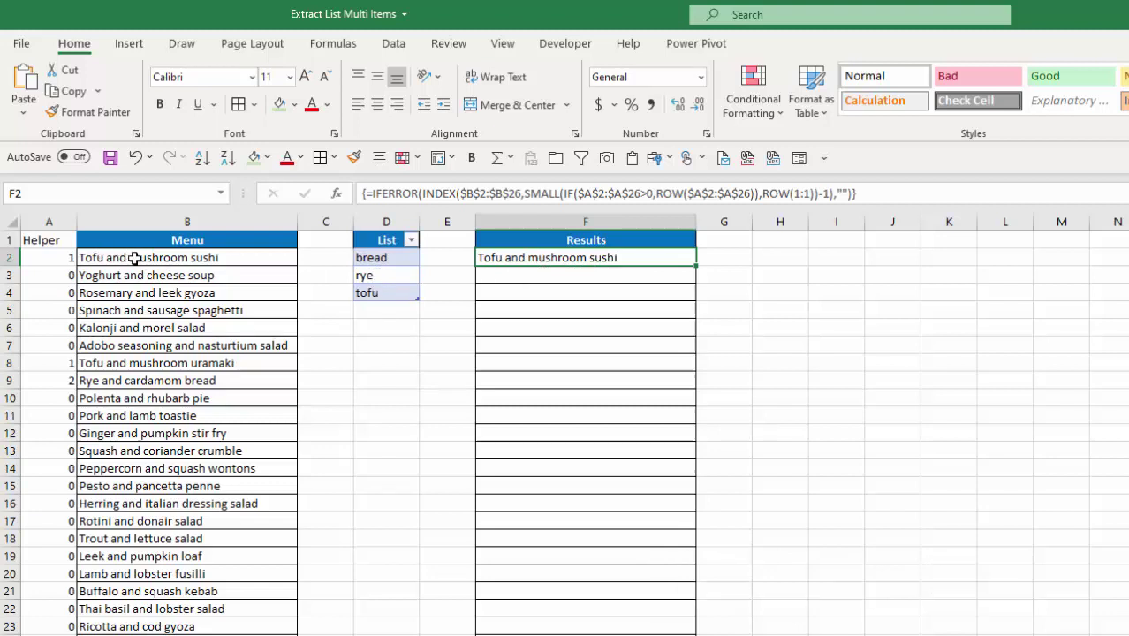
Fill the F2 array formula down the Results column and check cells F2 to F4 against helper cell A9
left_click_drag(696, 265, 700, 626)
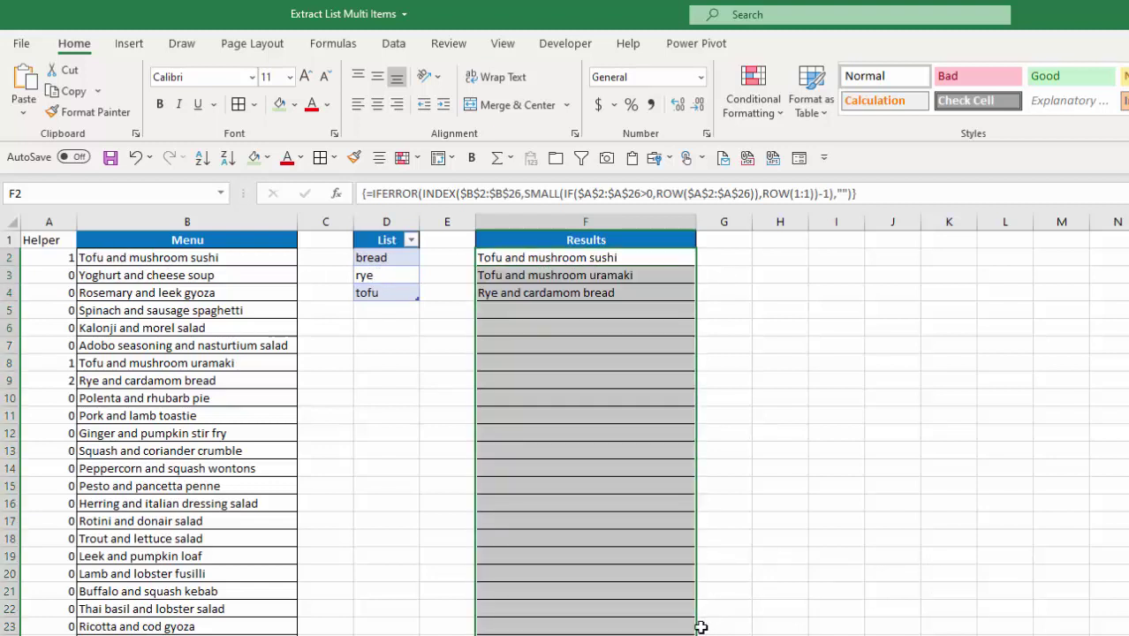
left_click(547, 255)
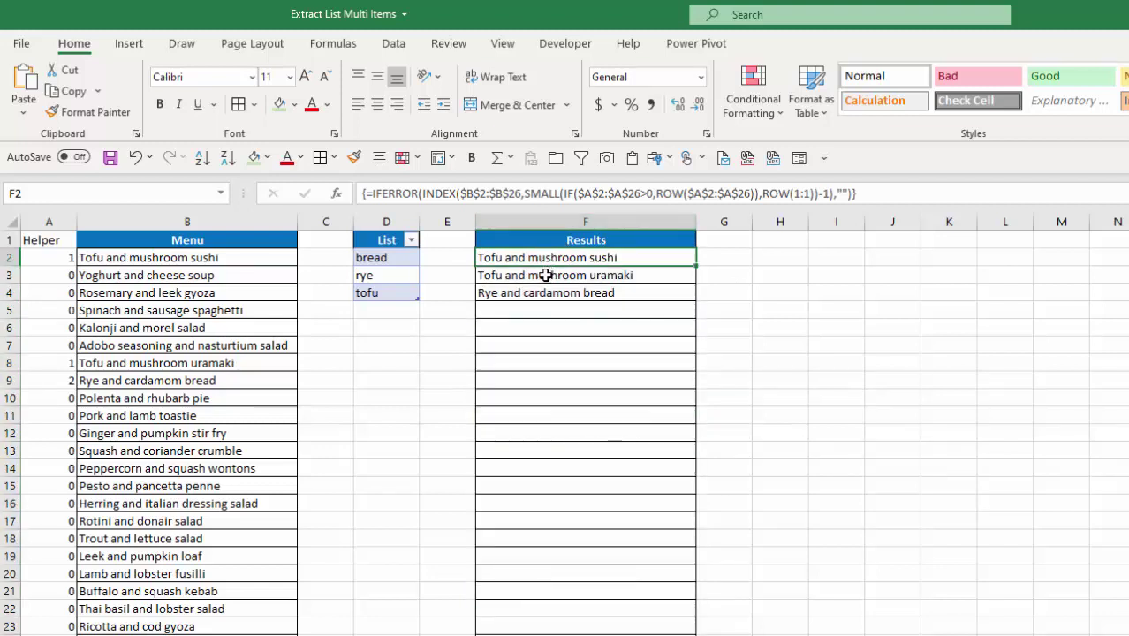
left_click(546, 275)
left_click(507, 294)
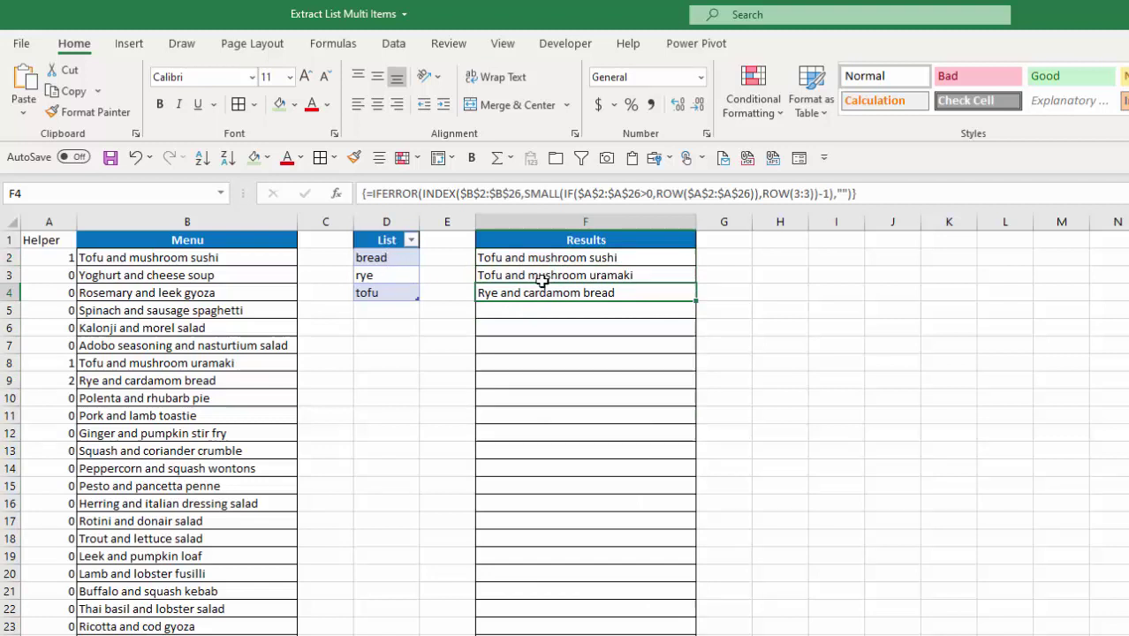
left_click(64, 382)
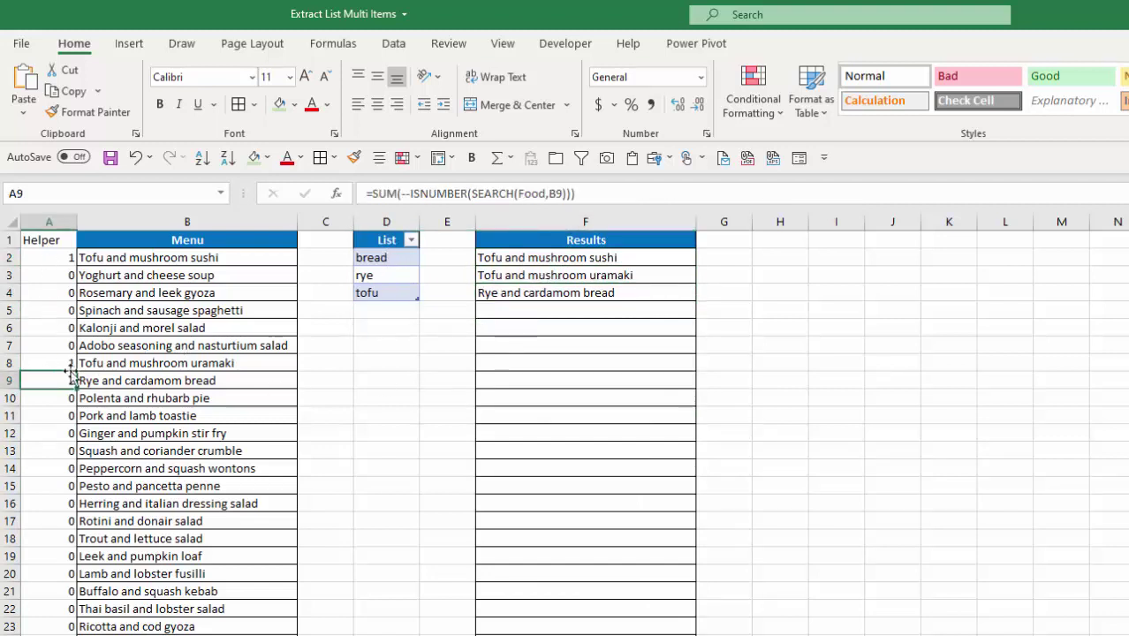
Replace rye with salad in D3 of the List table
left_click(393, 273)
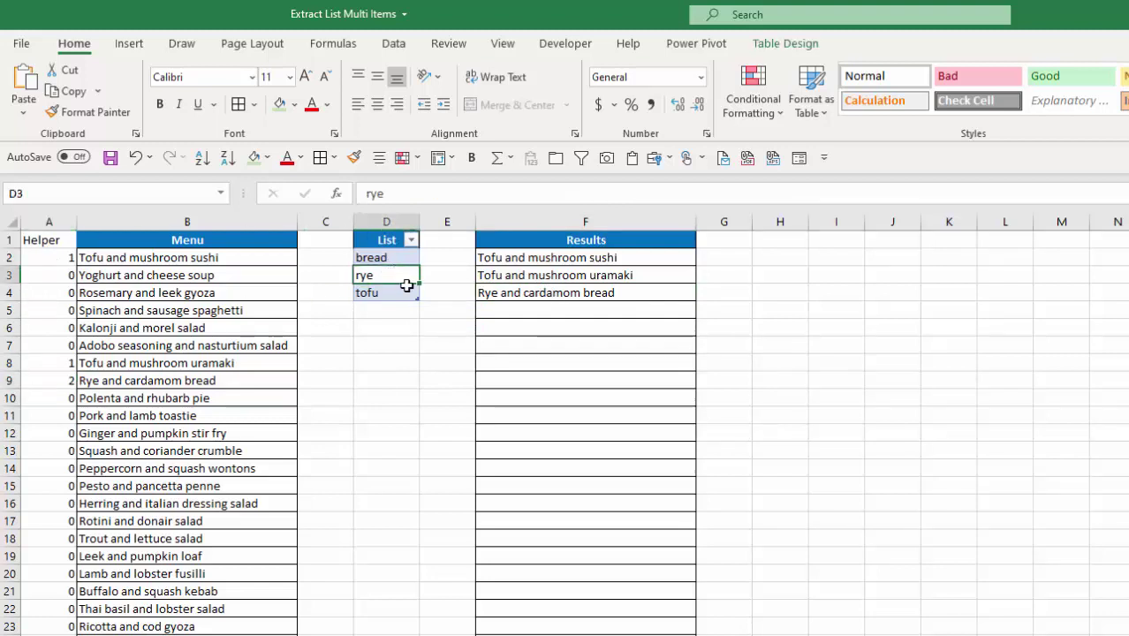
type("salad")
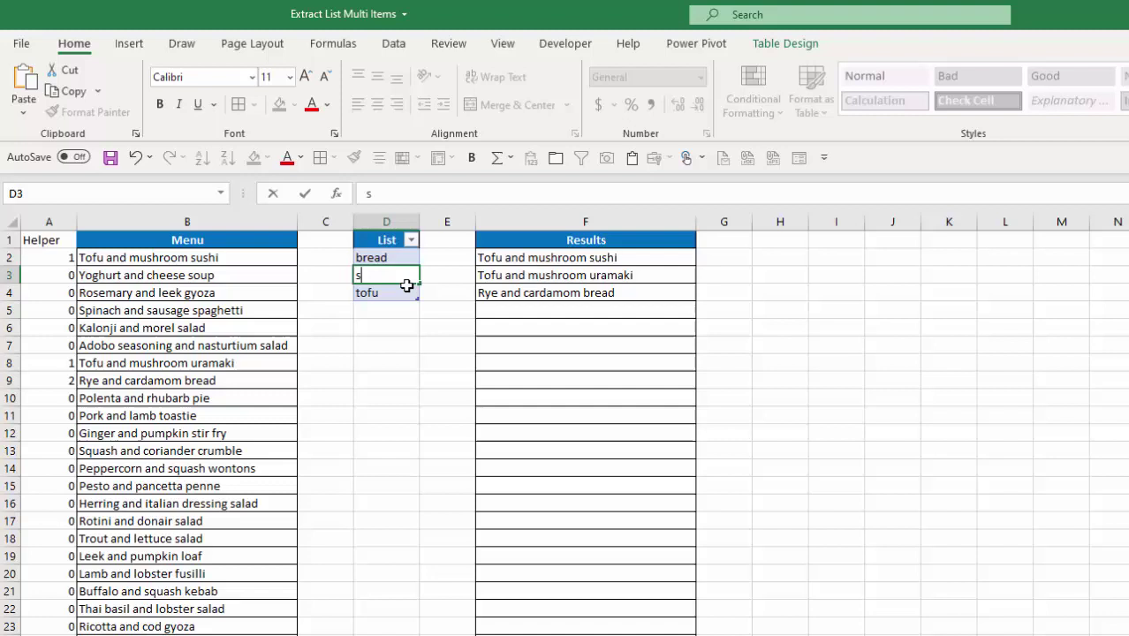
key("Return")
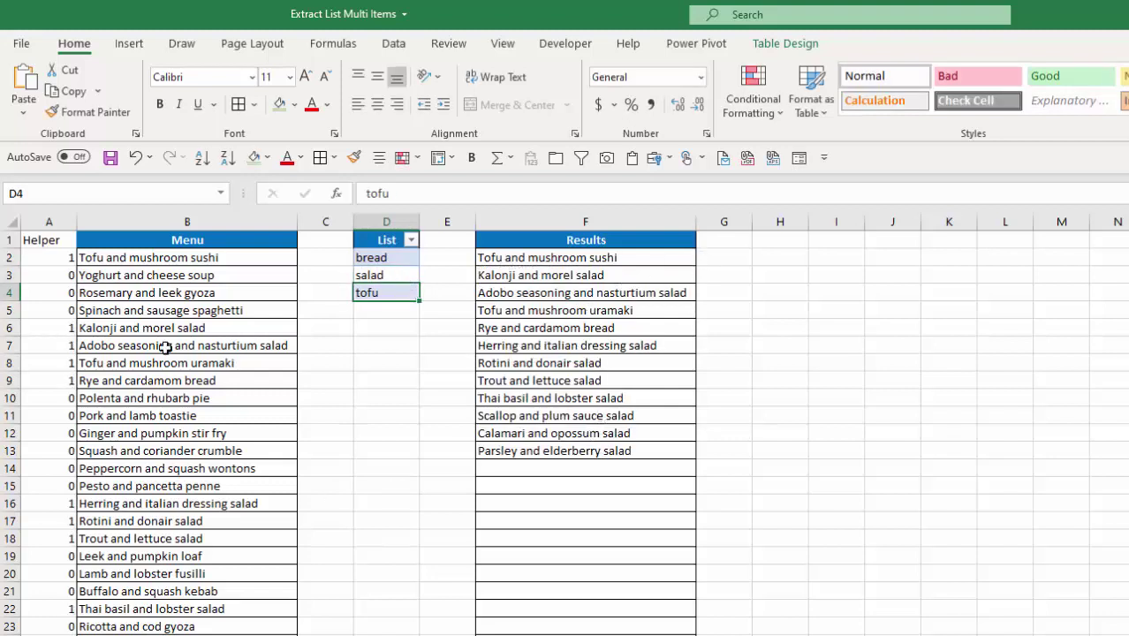
Extend the List table by one row, enter pesto in D5, and check the Results entry in F7
left_click(407, 330)
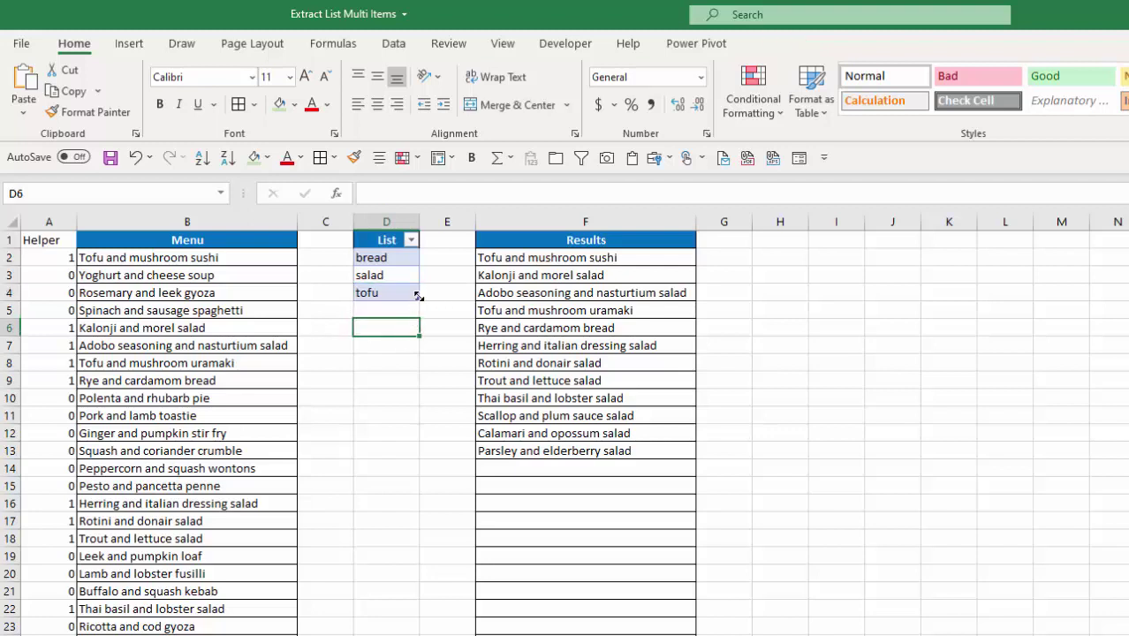
left_click_drag(418, 297, 412, 314)
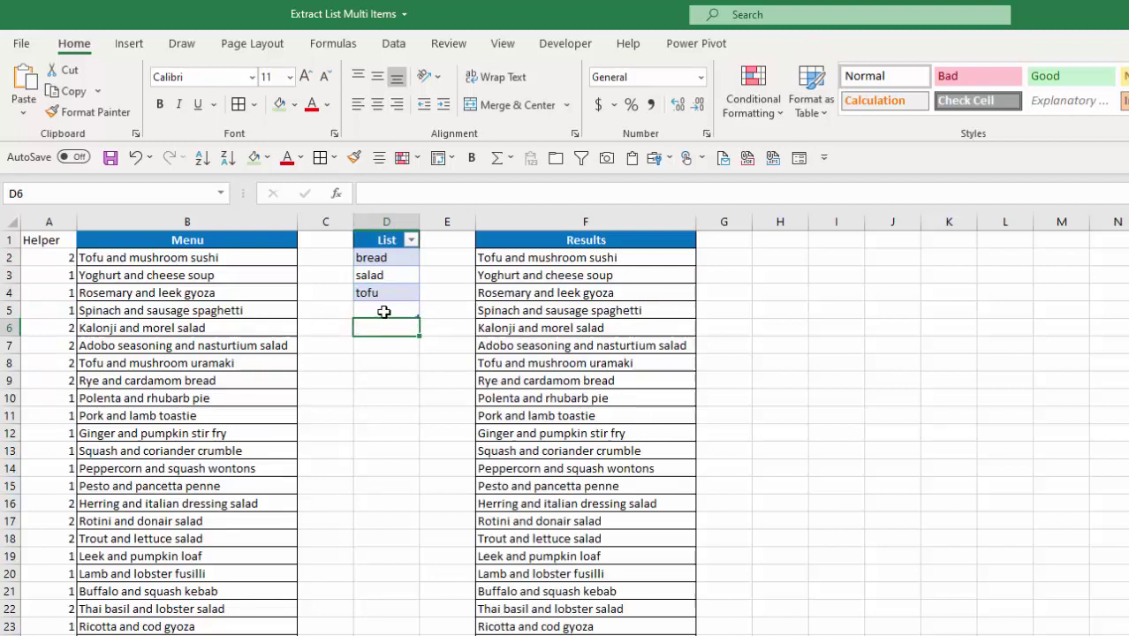
left_click(384, 313)
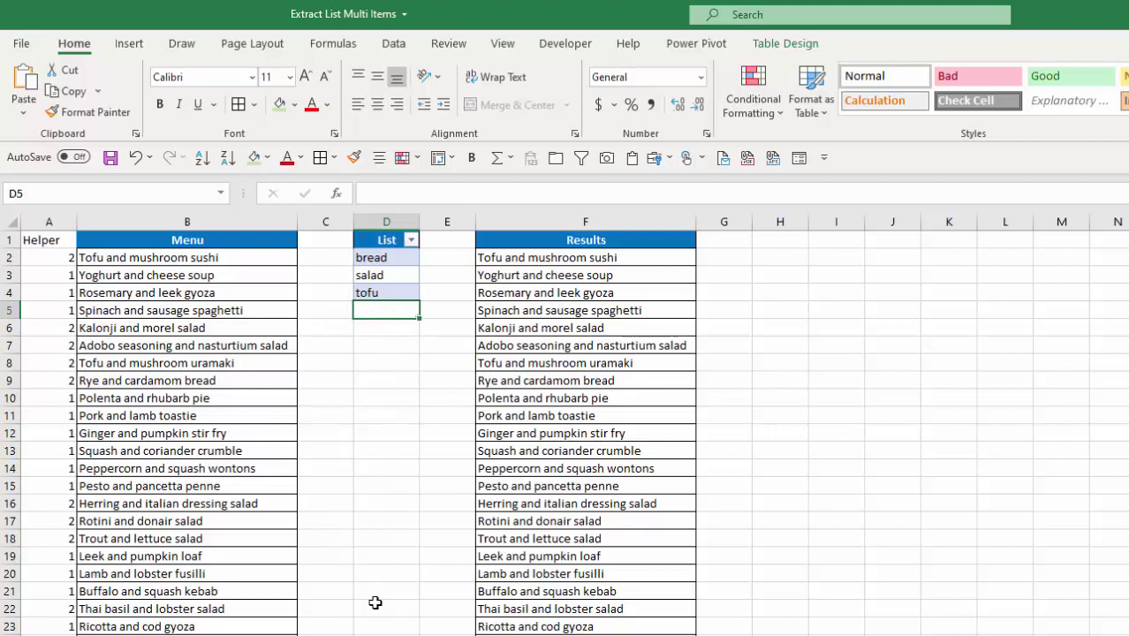
type("pesto")
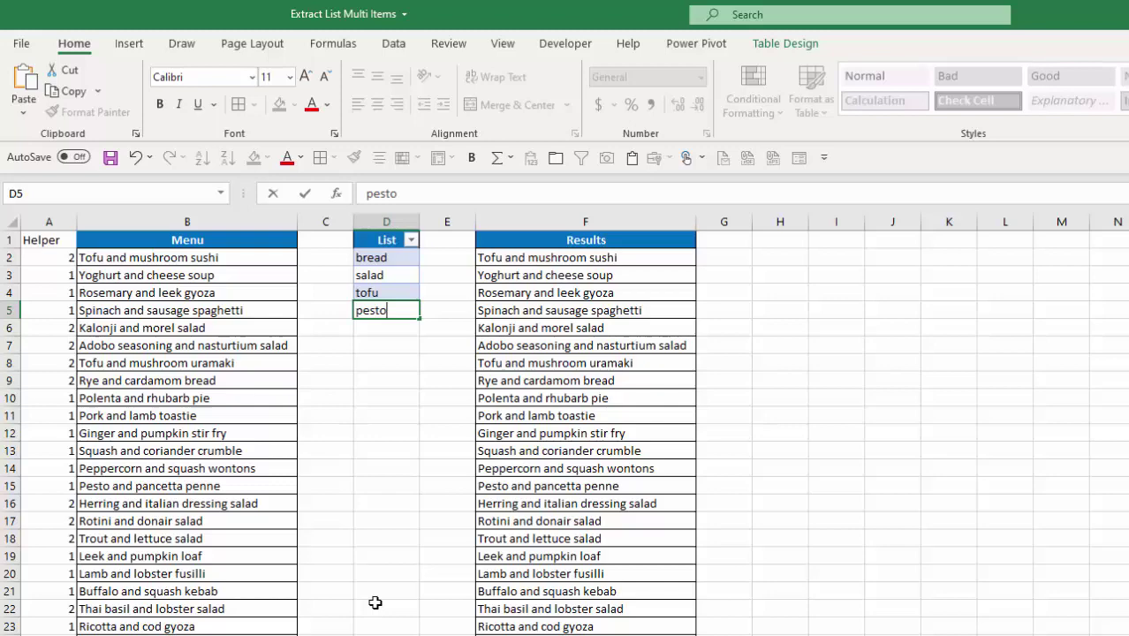
key("Return")
left_click(494, 346)
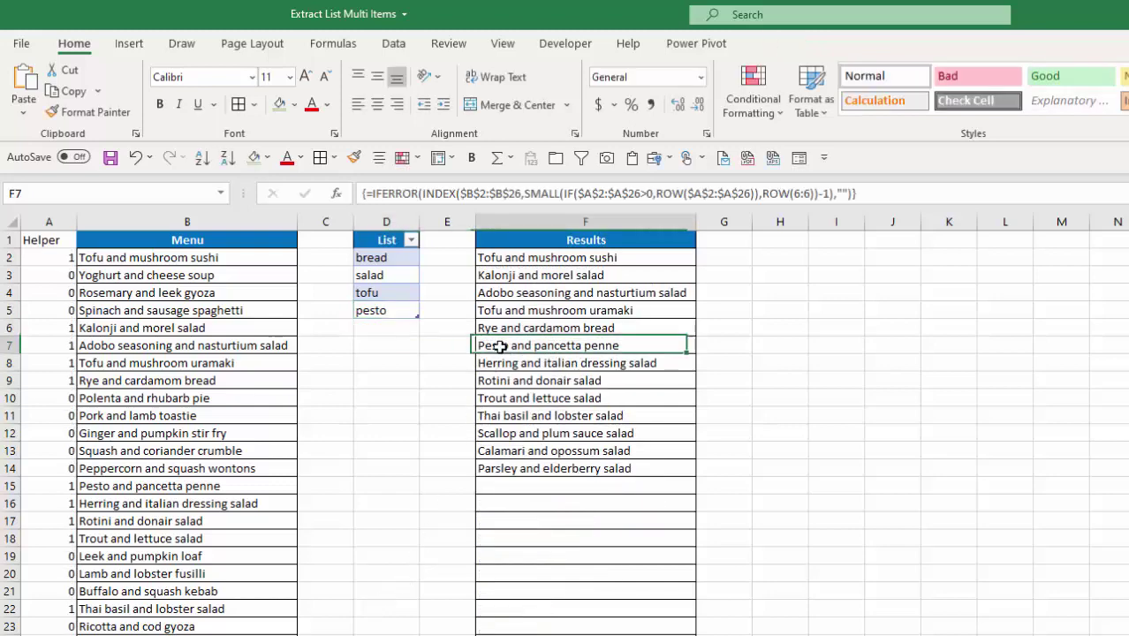